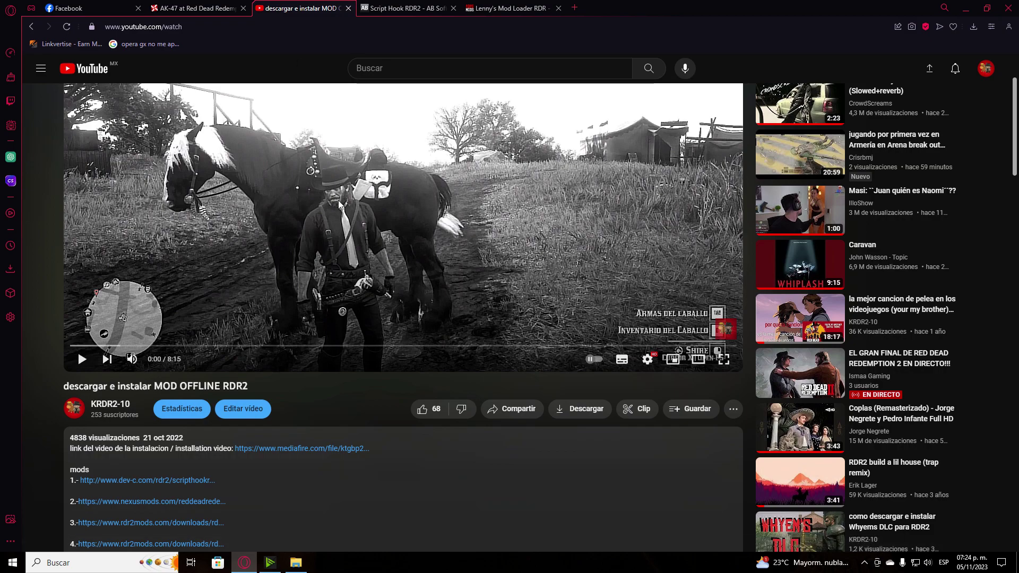
Step: Review the mod links in the video description and the Script Hook RDR2 and Lenny's Mod Loader download pages
scroll(289, 372, "down", 3)
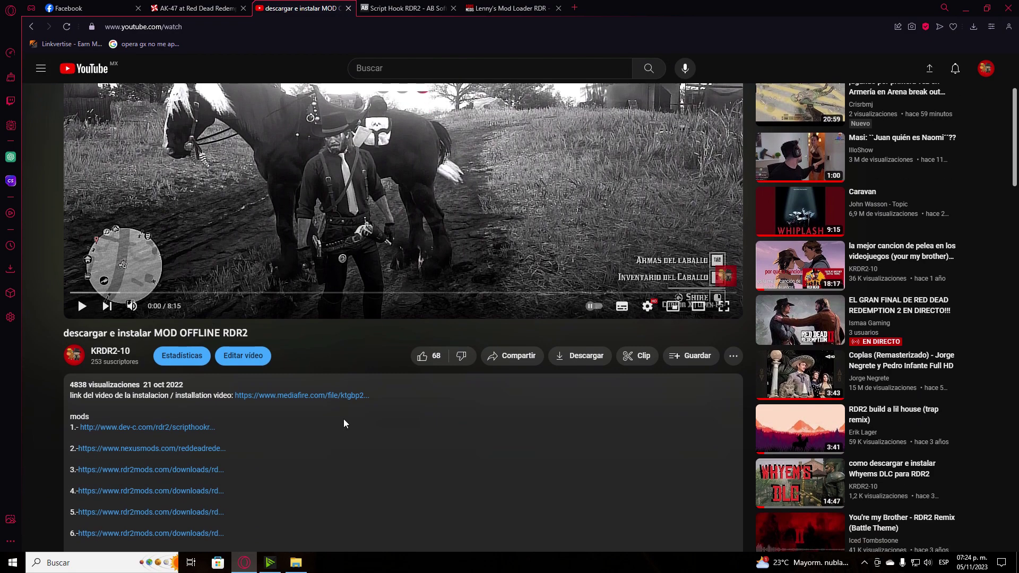
left_click(406, 8)
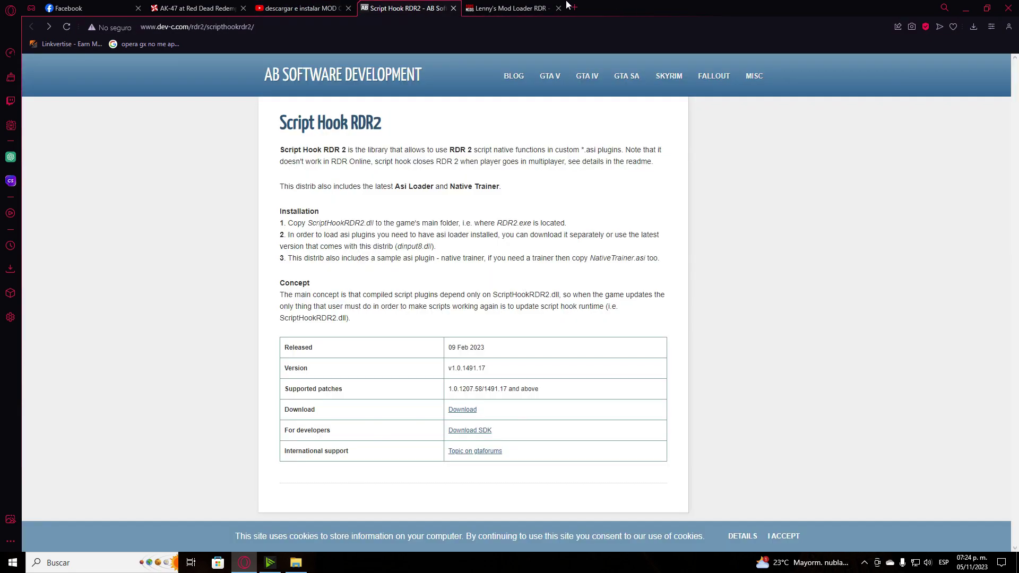
left_click(501, 8)
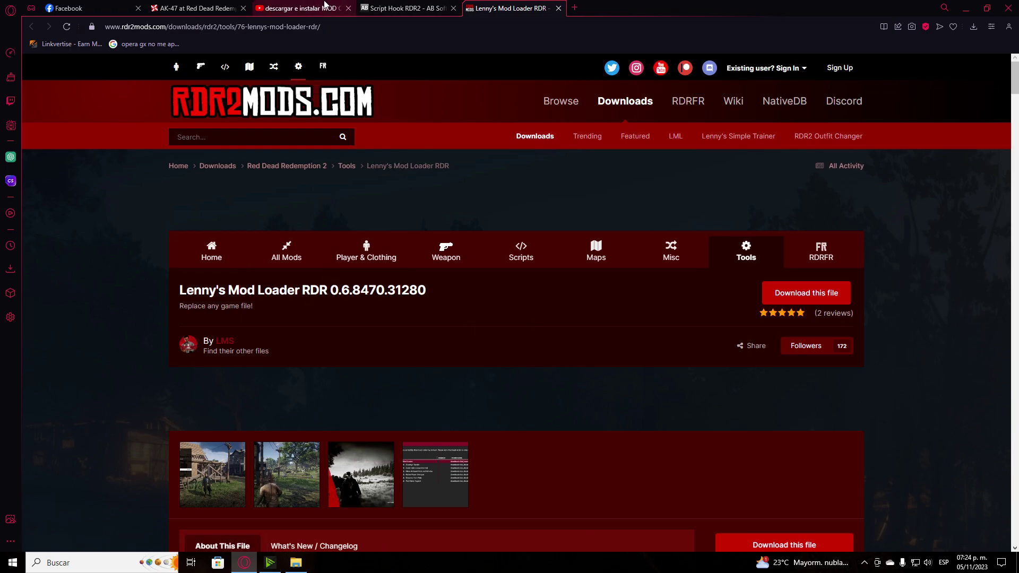
left_click(305, 7)
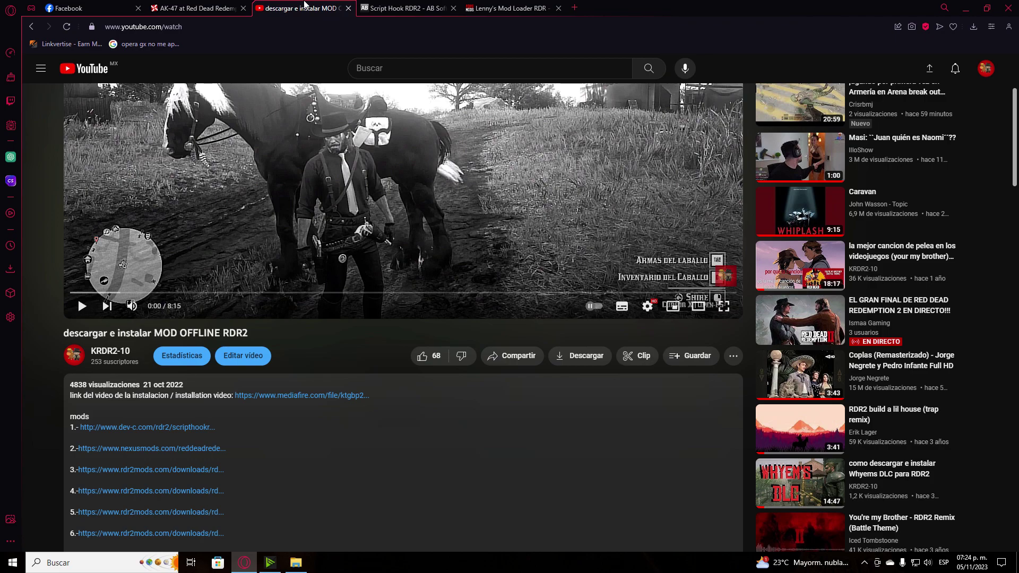
scroll(374, 101, "up", 3)
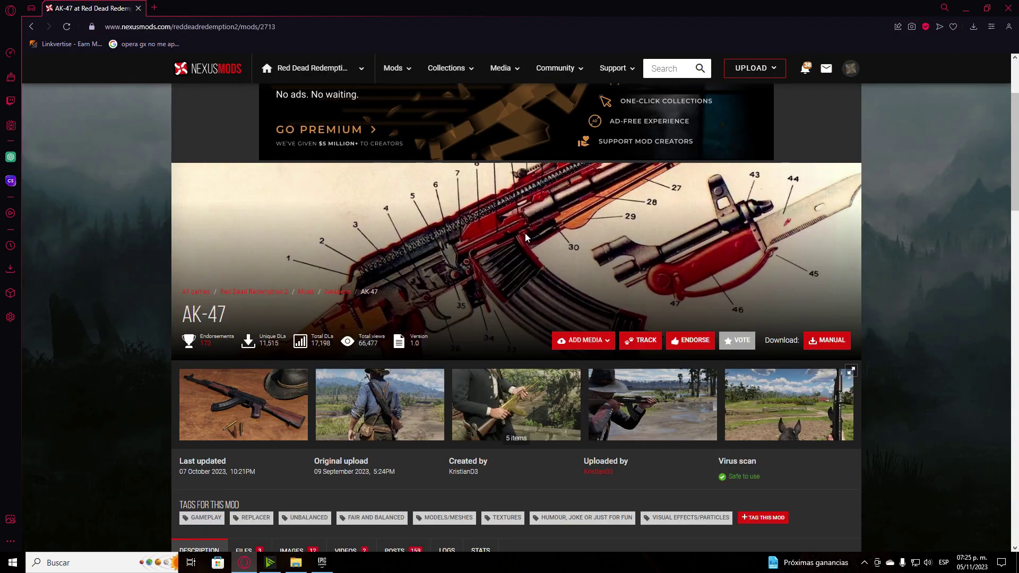
Step: Download the main AK-47 mod file from its Nexus Mods page manually, using the free slow download
scroll(525, 234, "down", 5)
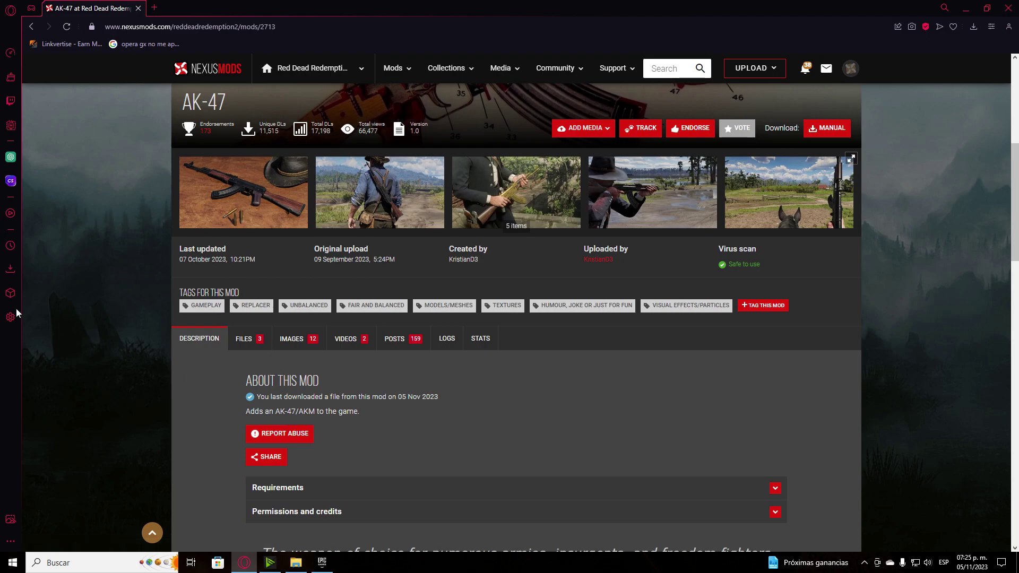
scroll(32, 312, "up", 6)
scroll(765, 272, "down", 4)
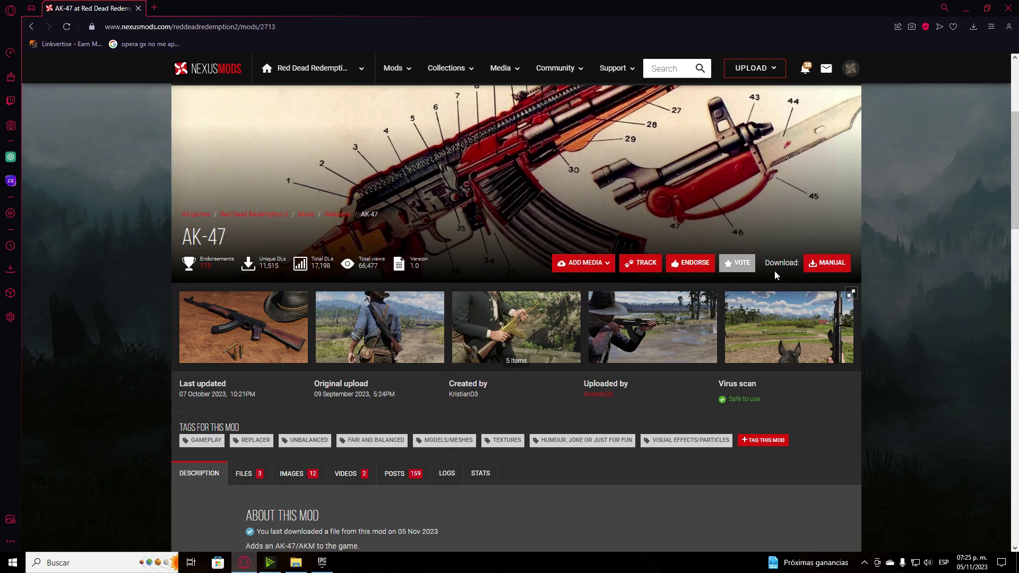
left_click(827, 263)
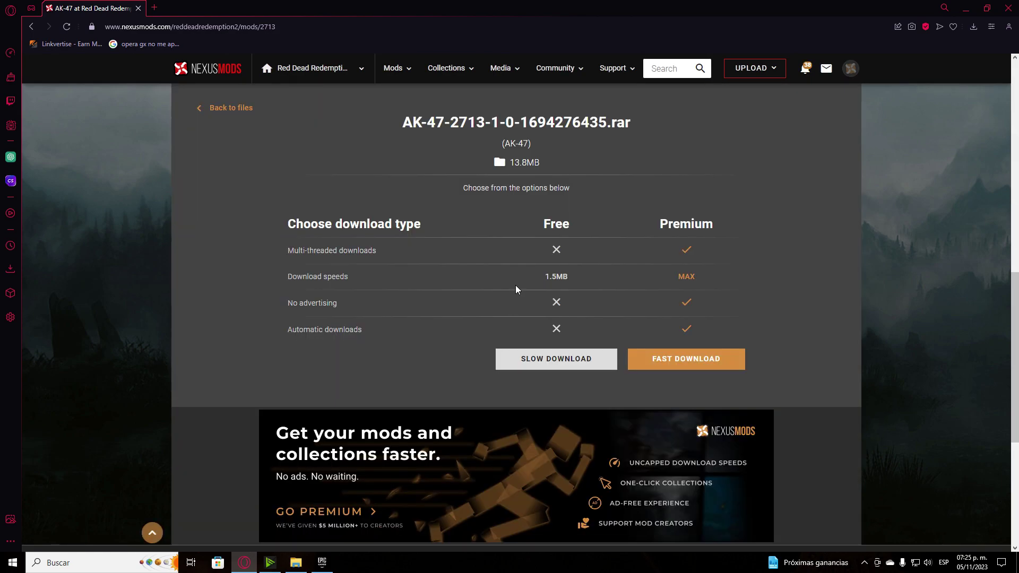
left_click(556, 361)
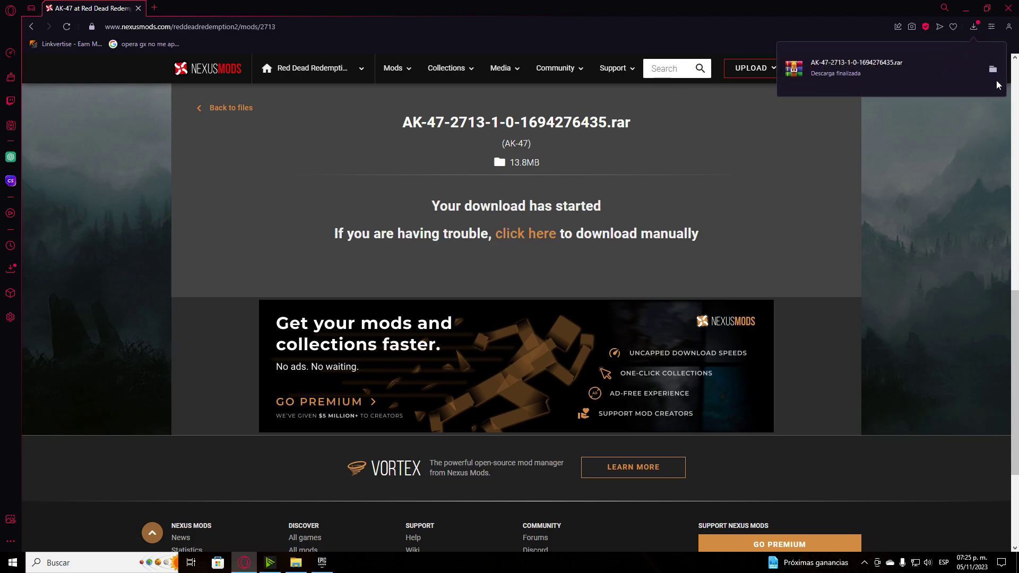
left_click(993, 71)
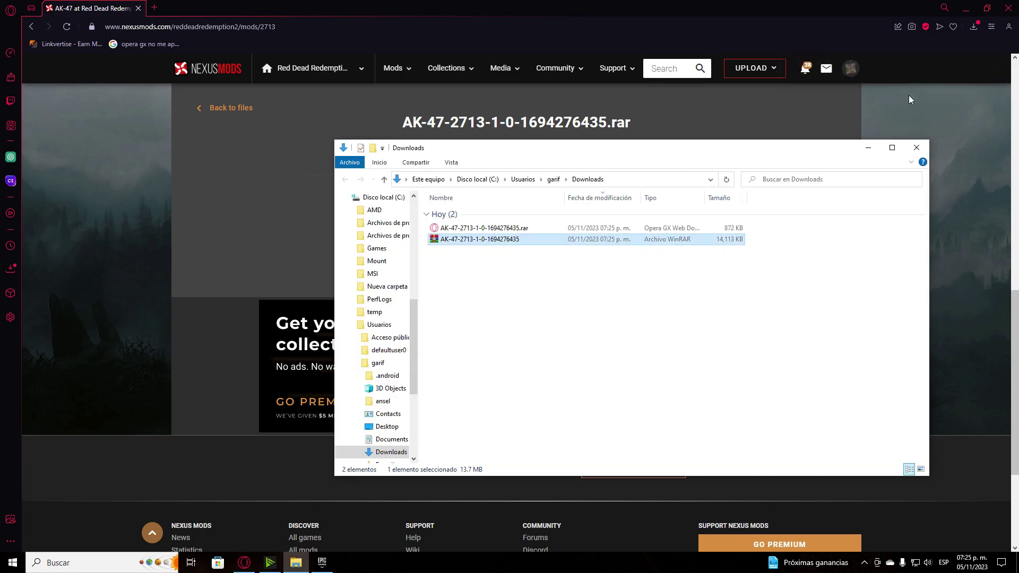
right_click(474, 246)
left_click(494, 297)
left_click(618, 334)
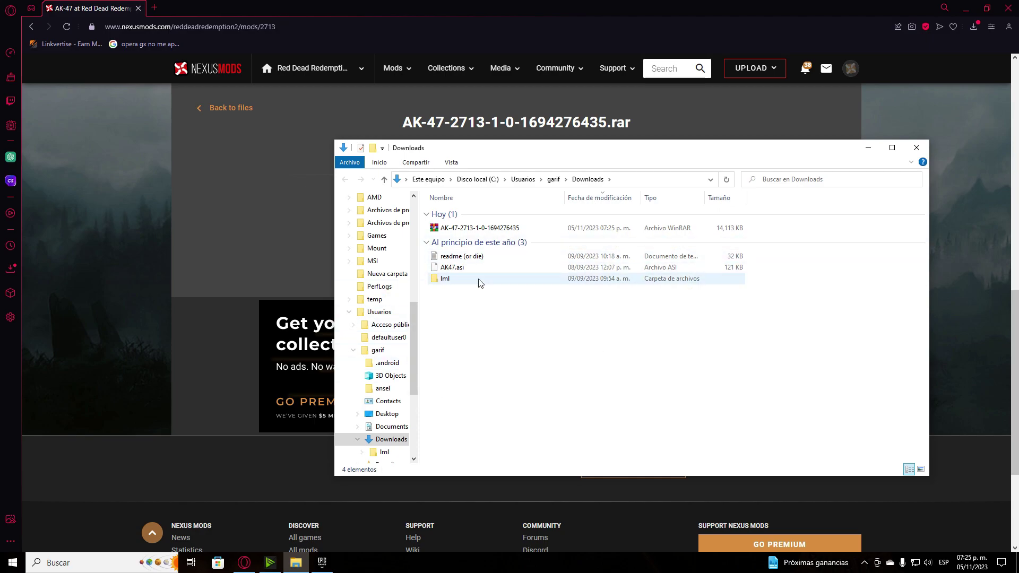
left_click_drag(631, 153, 499, 71)
Step: Switch to the Epic Games Launcher and open the installation folder of Red Dead Redemption 2
left_click(313, 568)
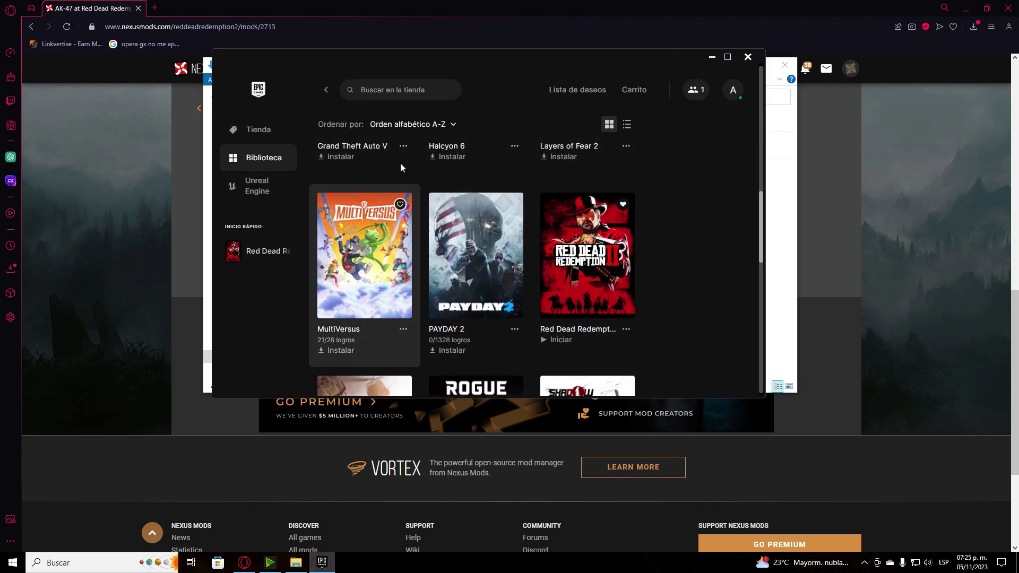
left_click(626, 330)
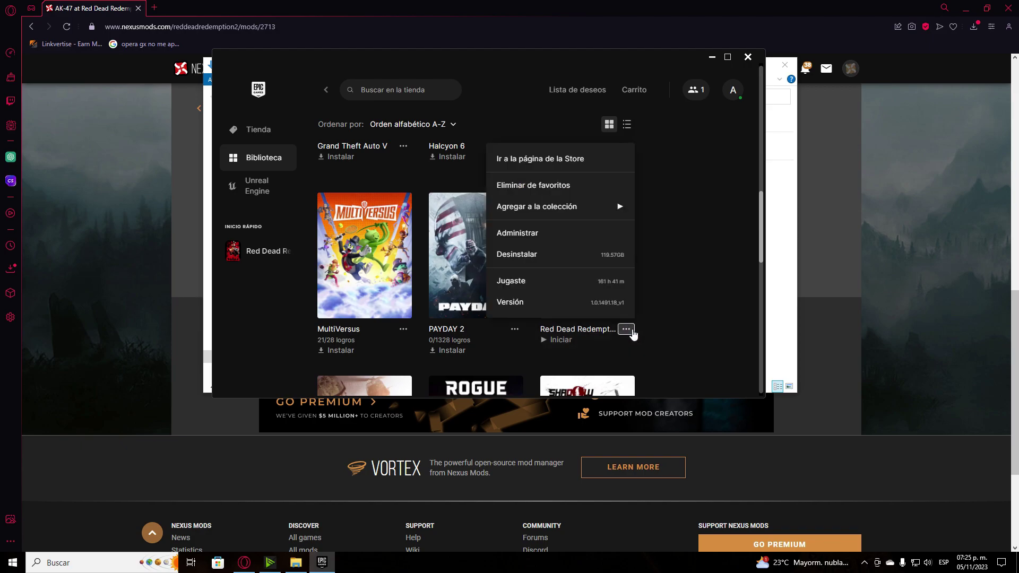
left_click(595, 242)
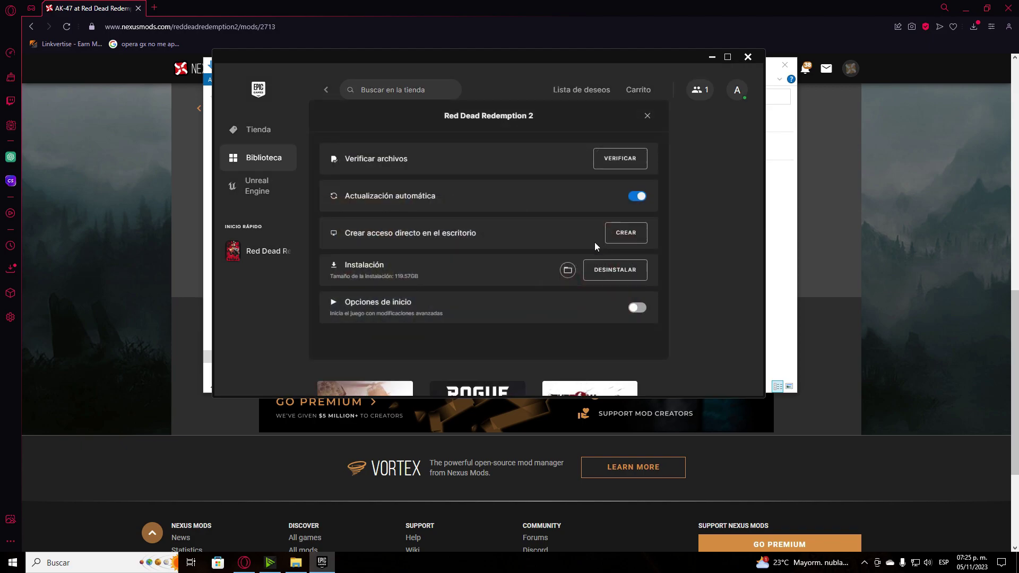
left_click(568, 271)
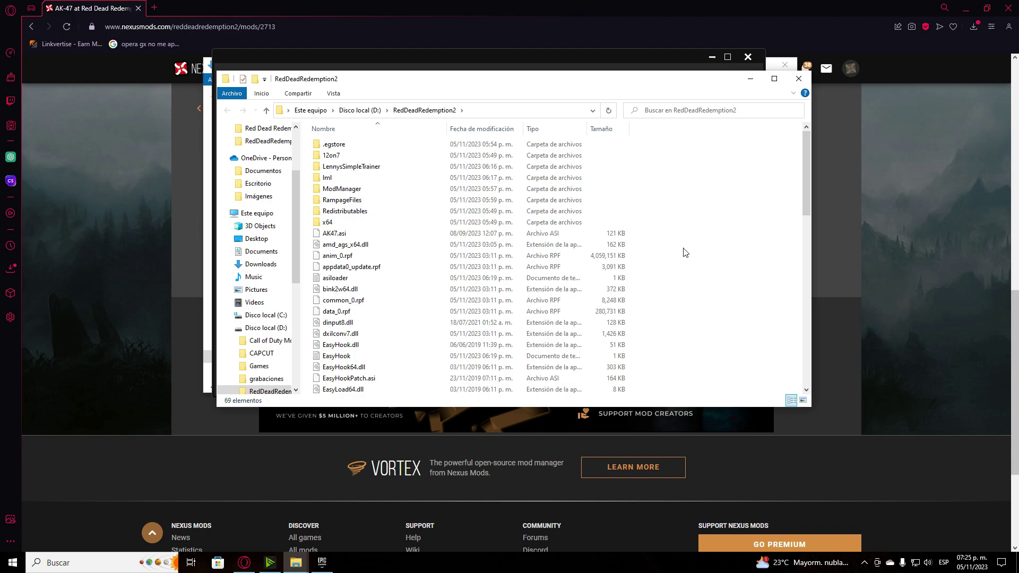
Step: Move AK47.asi from Downloads into the RedDeadRedemption2 game folder, replacing the existing file
left_click(296, 563)
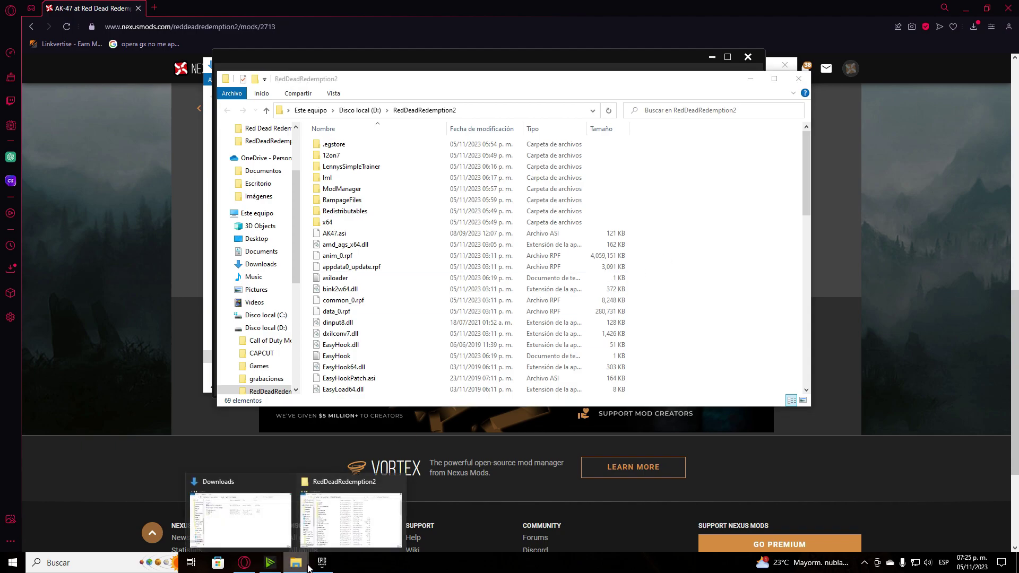
left_click(248, 537)
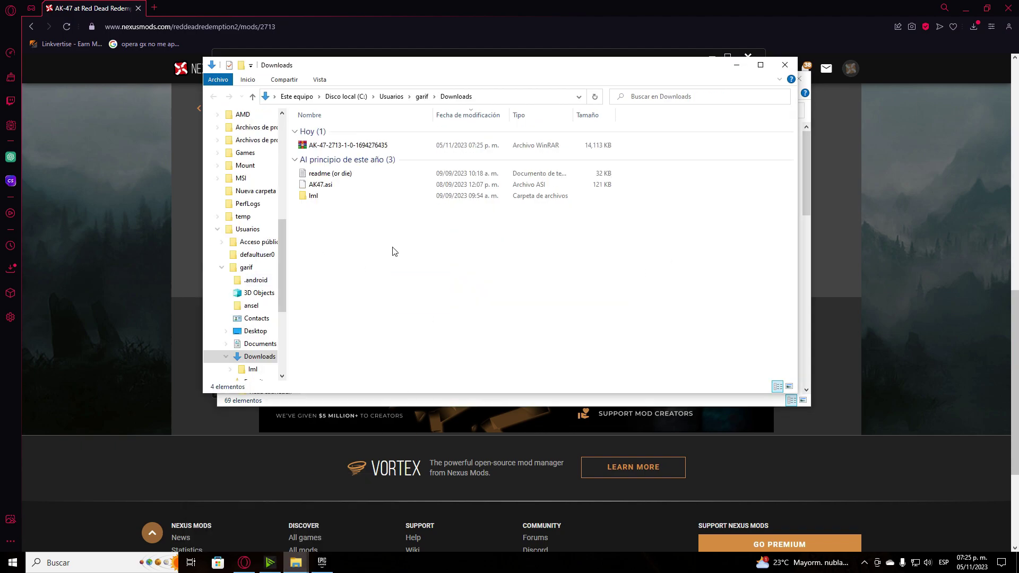
right_click(334, 190)
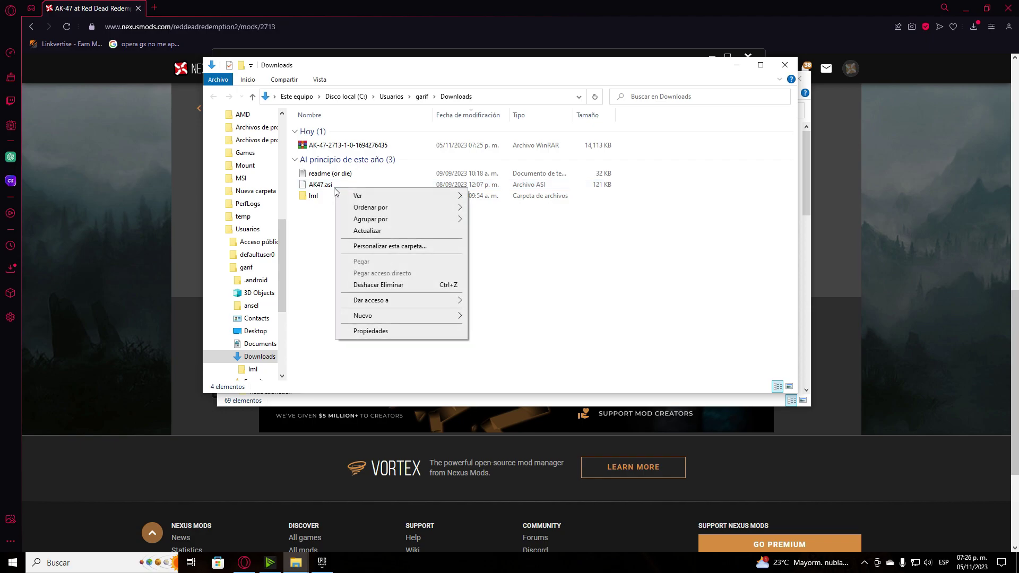
left_click(321, 185)
right_click(318, 187)
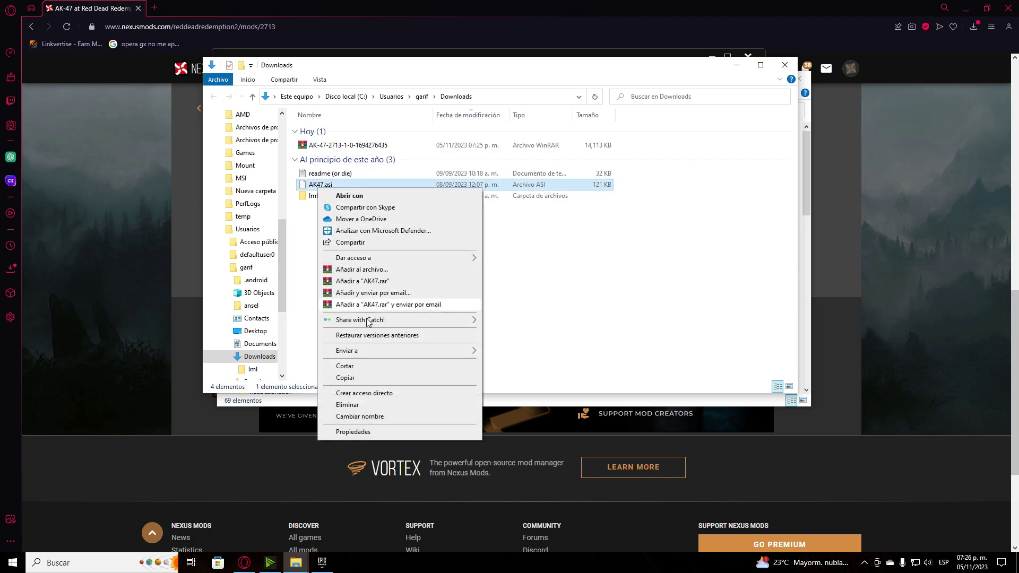
left_click(352, 368)
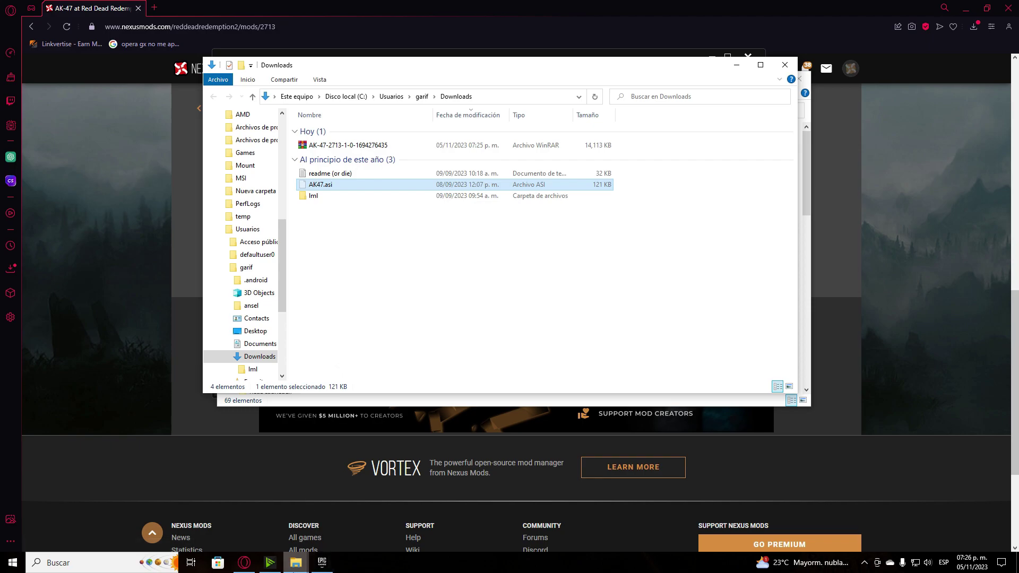
mouse_move(296, 562)
left_click(345, 508)
right_click(689, 237)
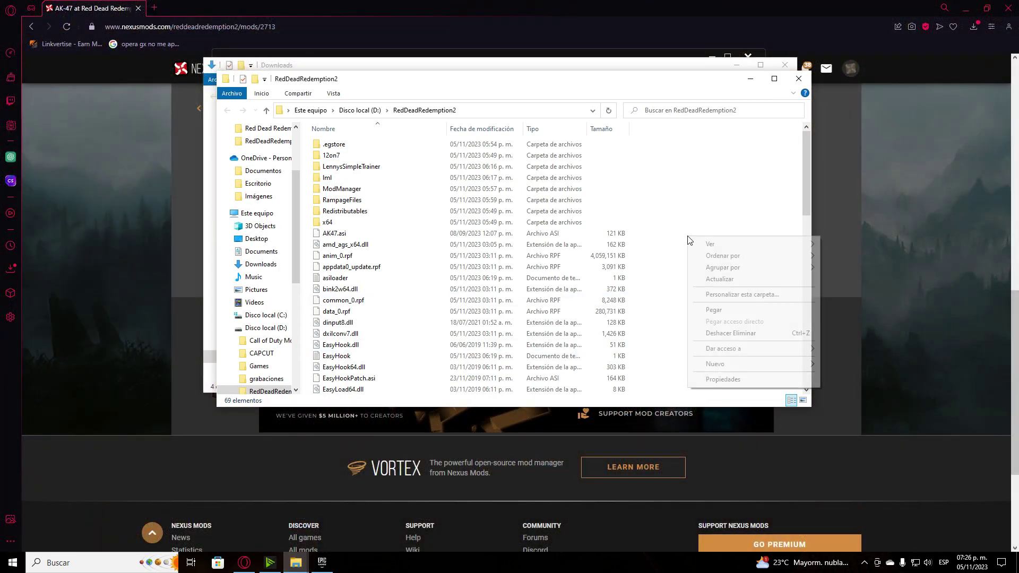
left_click(713, 313)
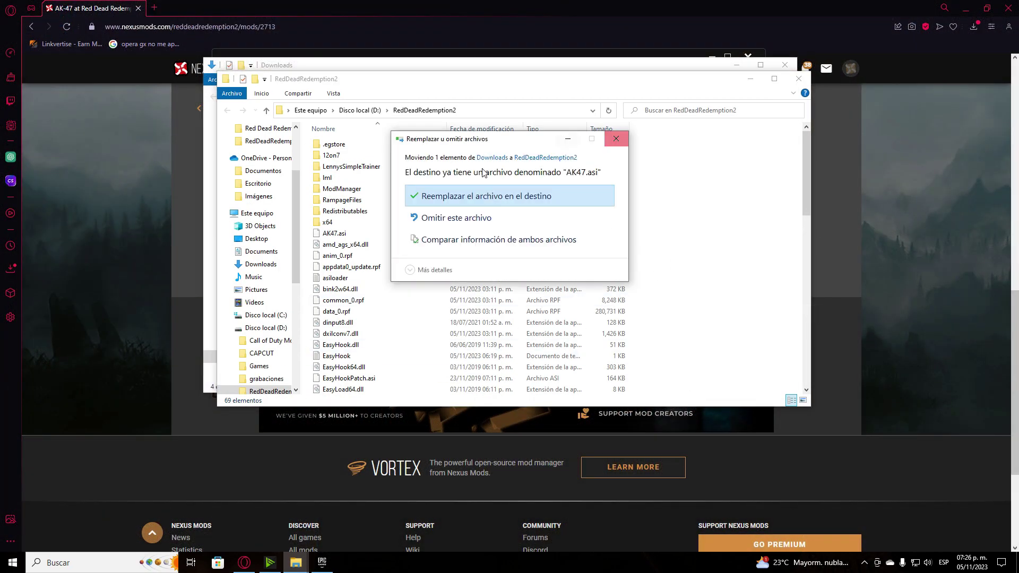
left_click(474, 203)
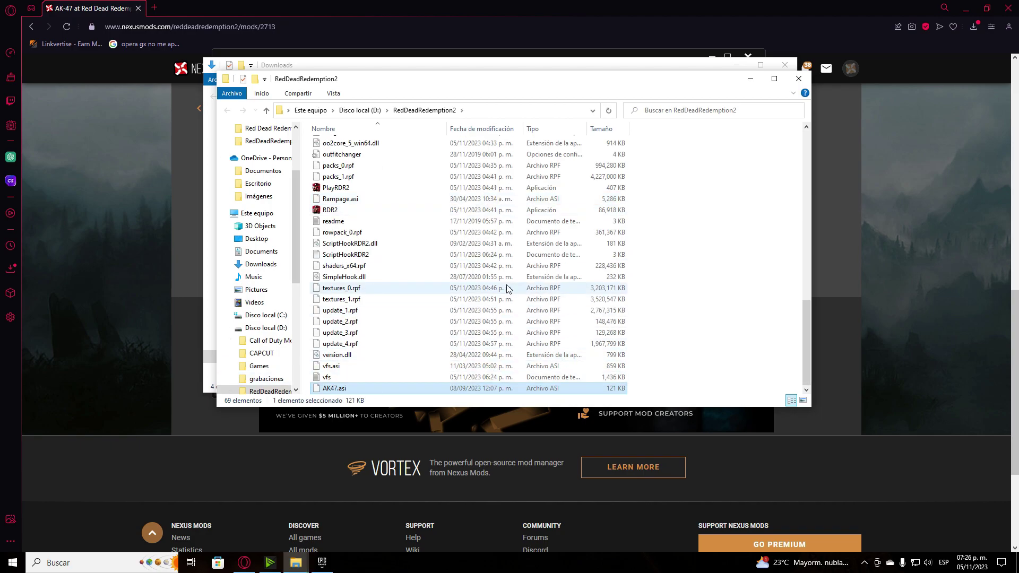
scroll(462, 216, "up", 15)
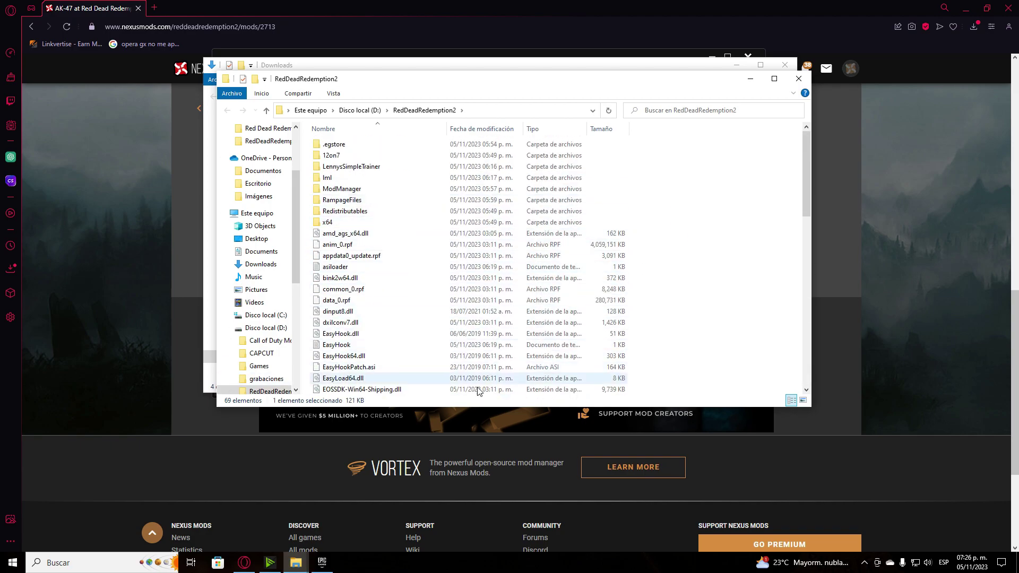
Step: Return to Downloads, open the extracted lml folder and copy its AK47 folder
mouse_move(297, 562)
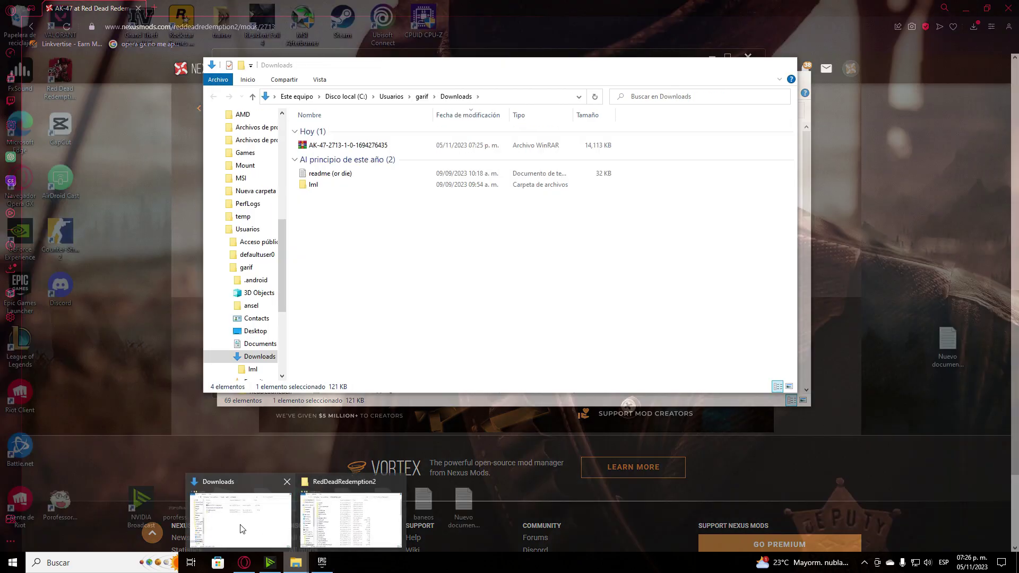
left_click(242, 529)
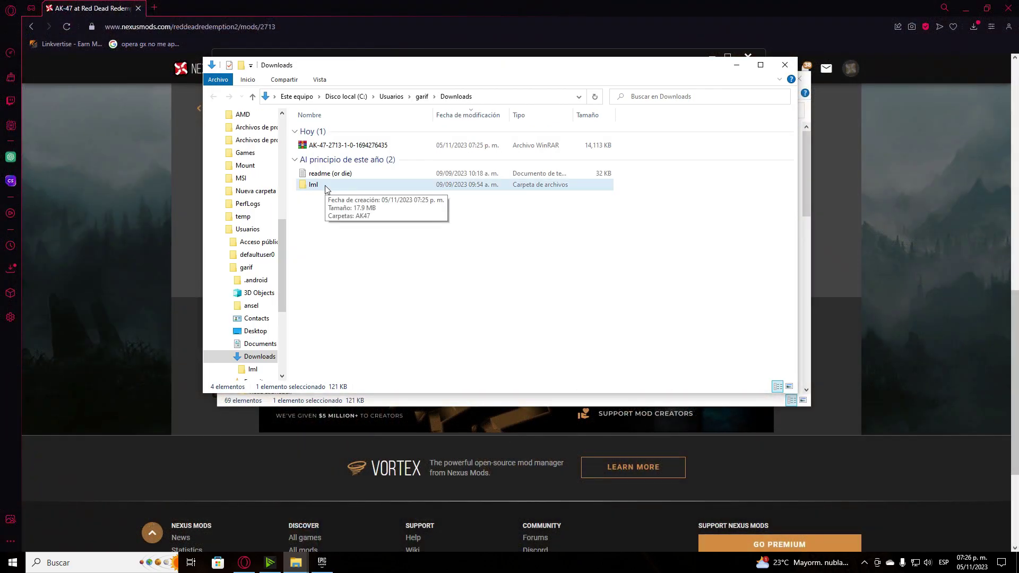
double_click(325, 188)
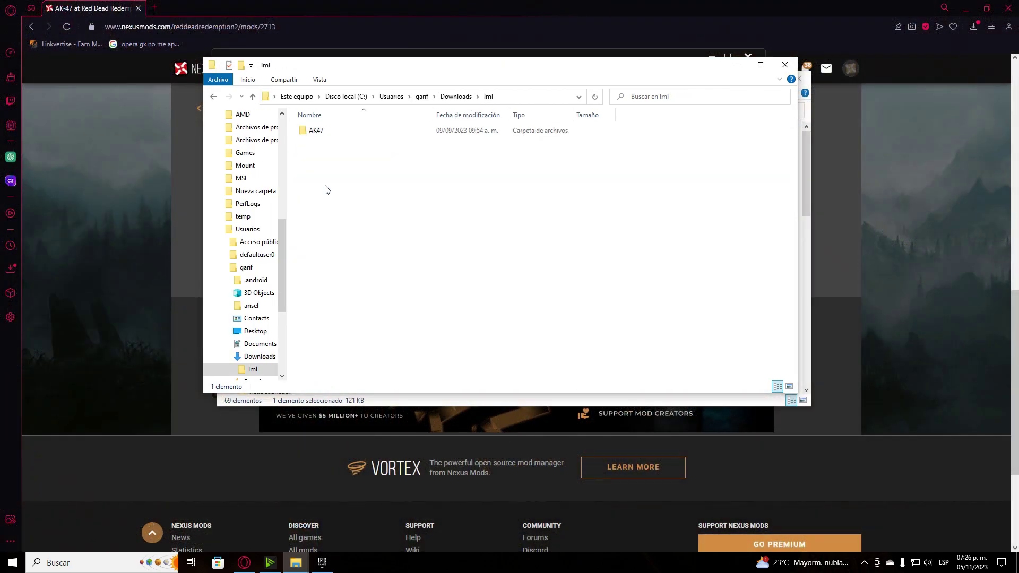
right_click(318, 133)
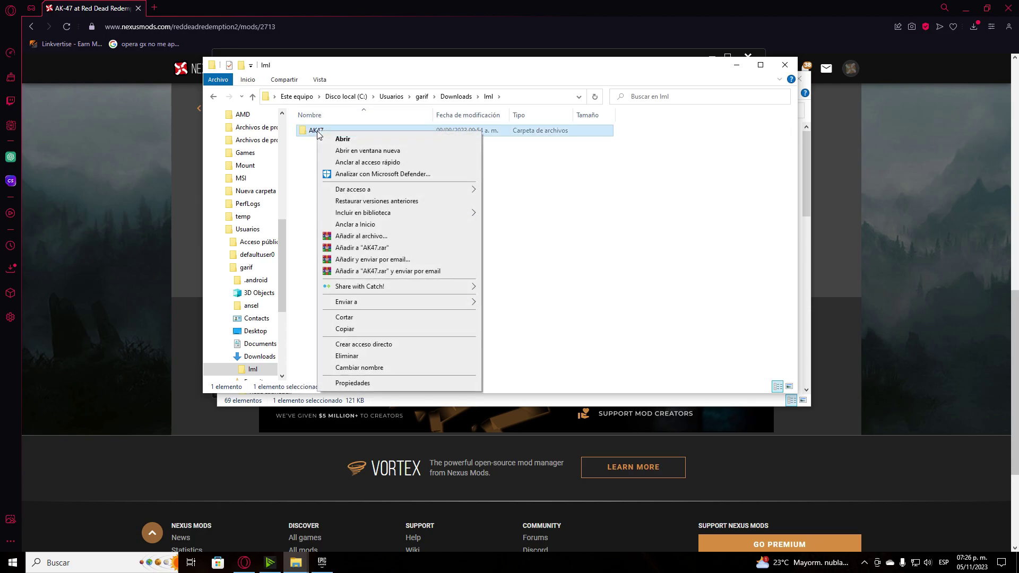
left_click(352, 329)
Step: Go back up to Downloads and copy the whole lml folder
mouse_move(296, 561)
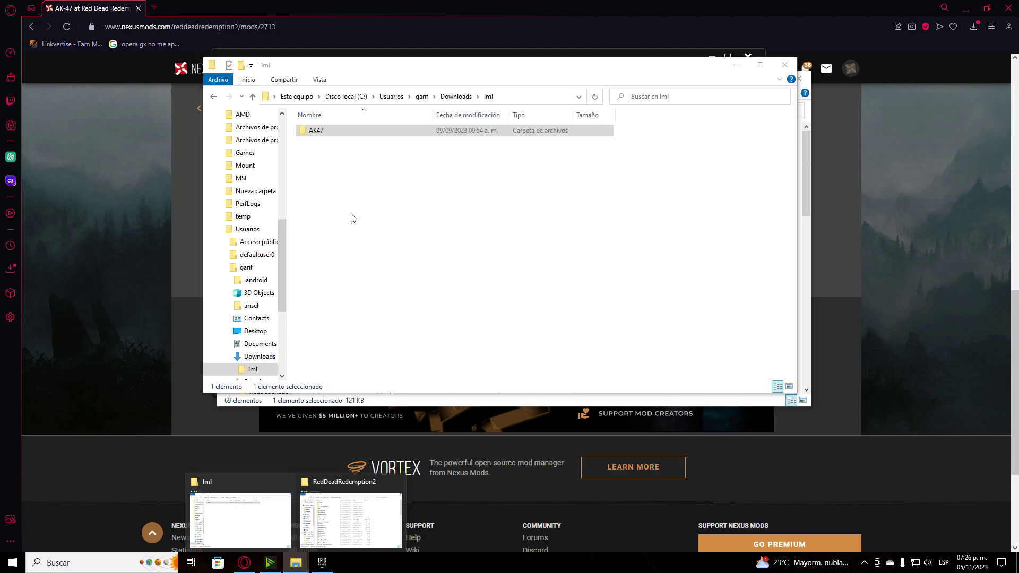
left_click(252, 96)
right_click(314, 191)
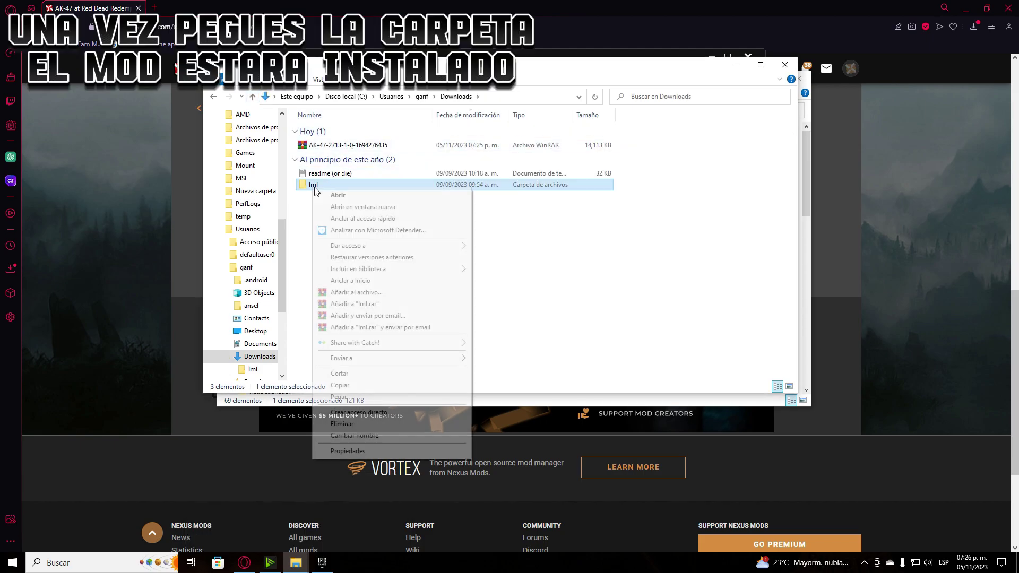
left_click(343, 387)
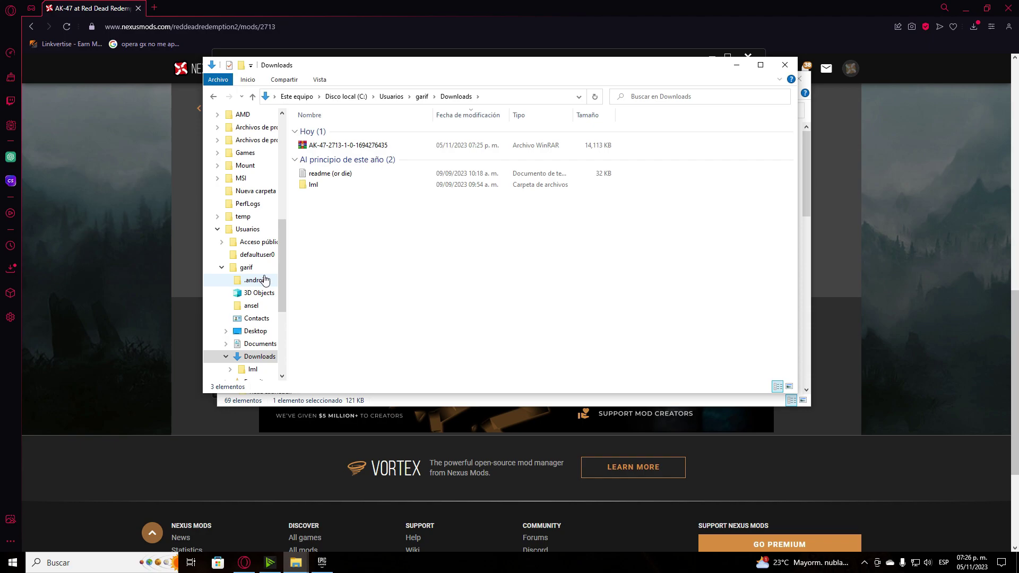
Step: Open the extracted lml folder in Downloads and copy its AK47 folder
double_click(313, 186)
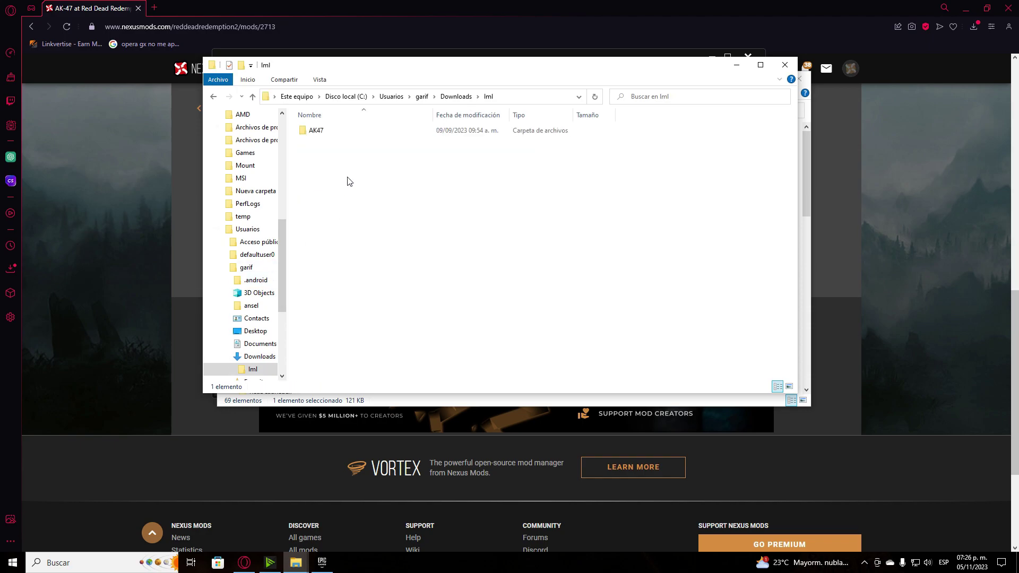
right_click(330, 135)
right_click(319, 130)
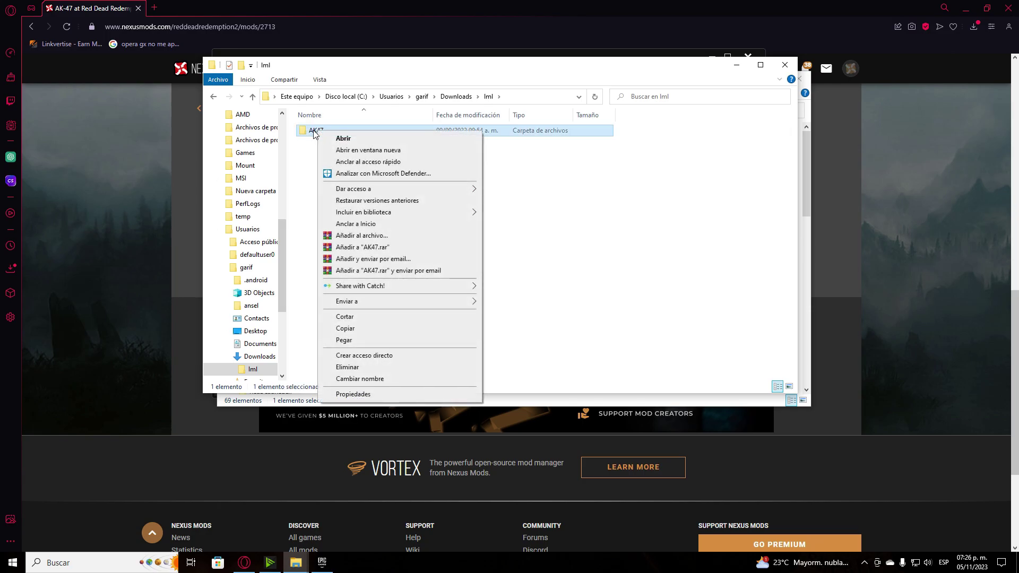
left_click(365, 328)
left_click(354, 244)
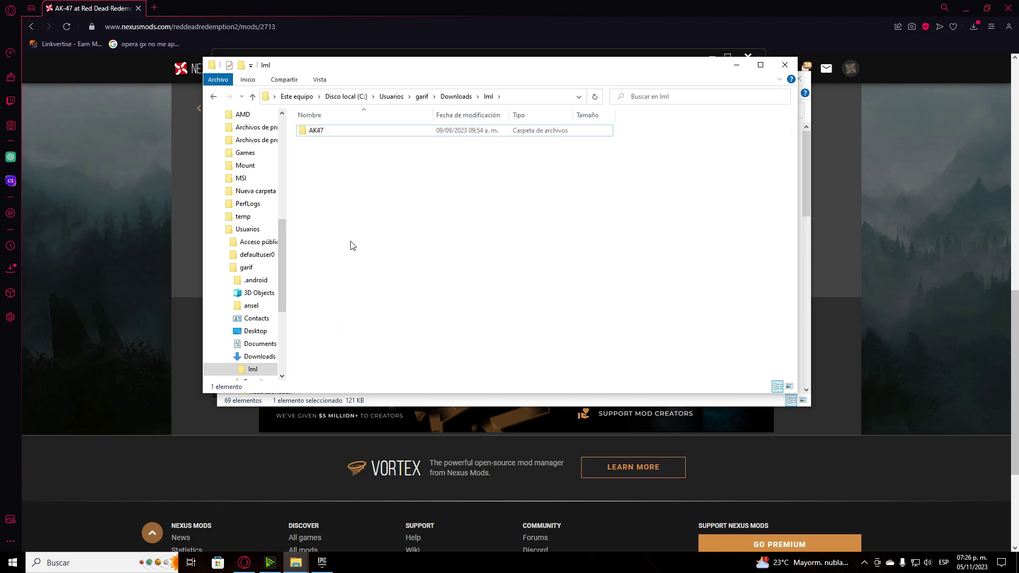
Step: Paste the AK47 folder into the lml folder of RedDeadRedemption2, replacing the files in the destination
left_click(329, 518)
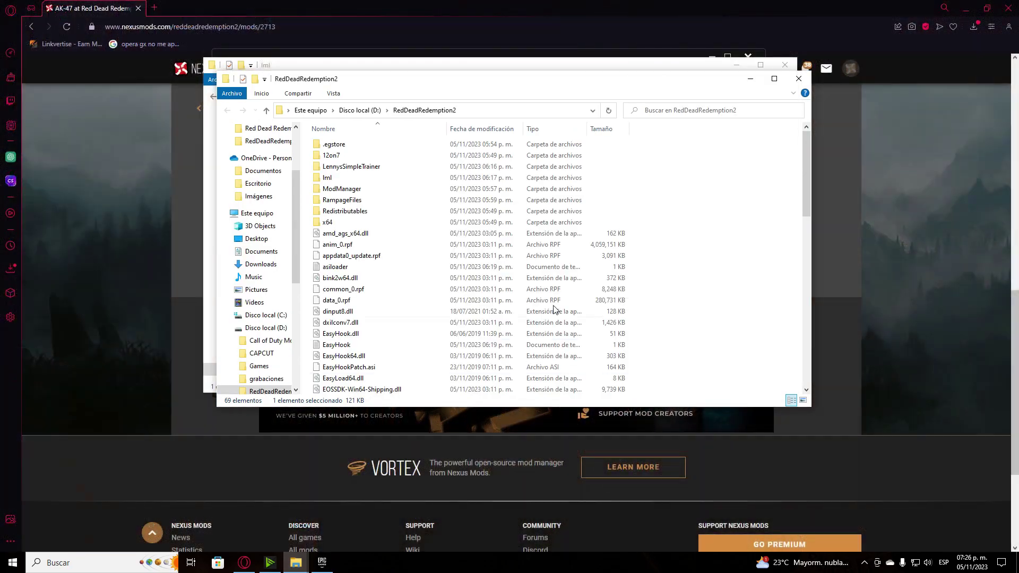
double_click(335, 182)
right_click(346, 256)
left_click(380, 333)
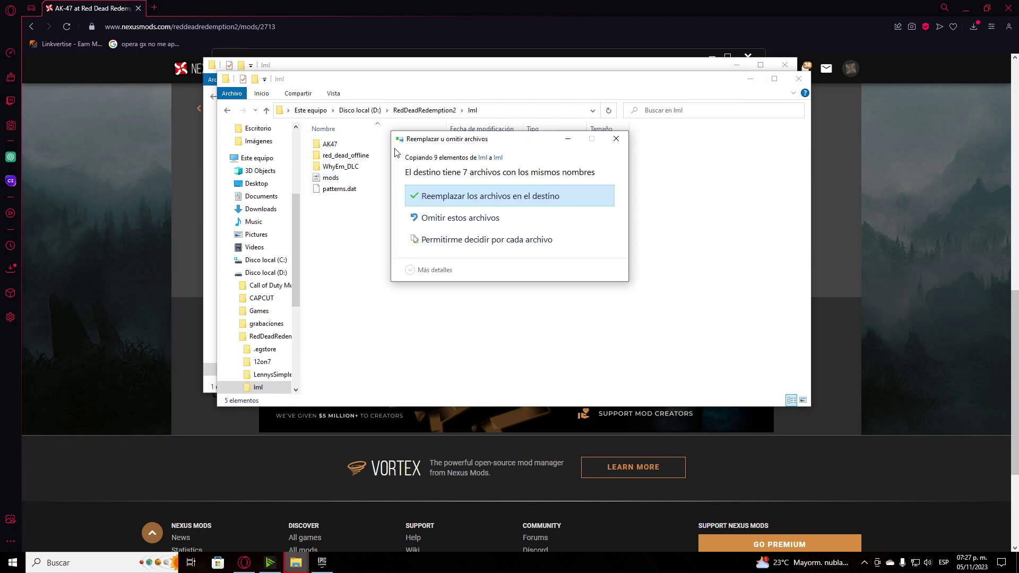
left_click(469, 196)
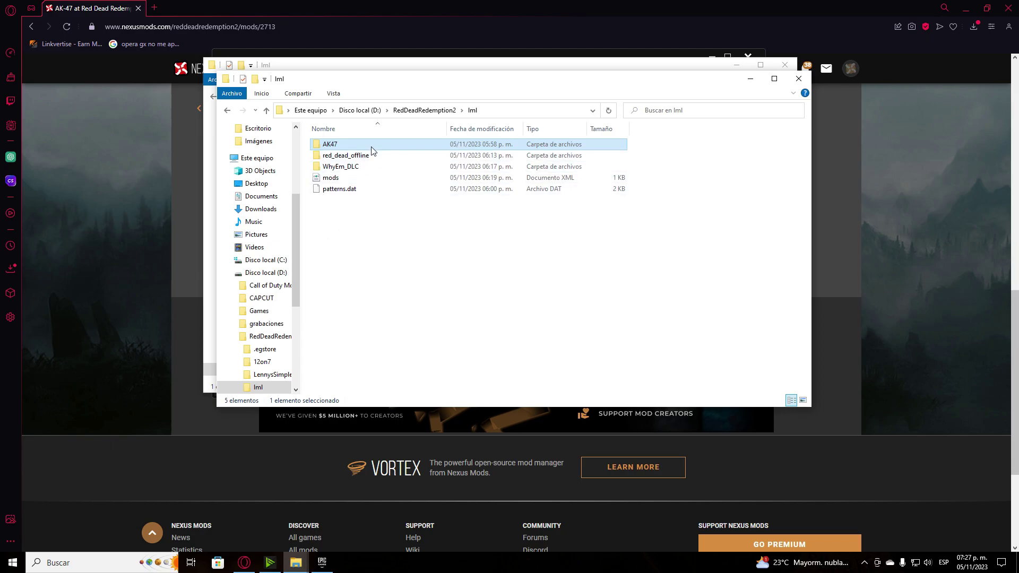
left_click(375, 280)
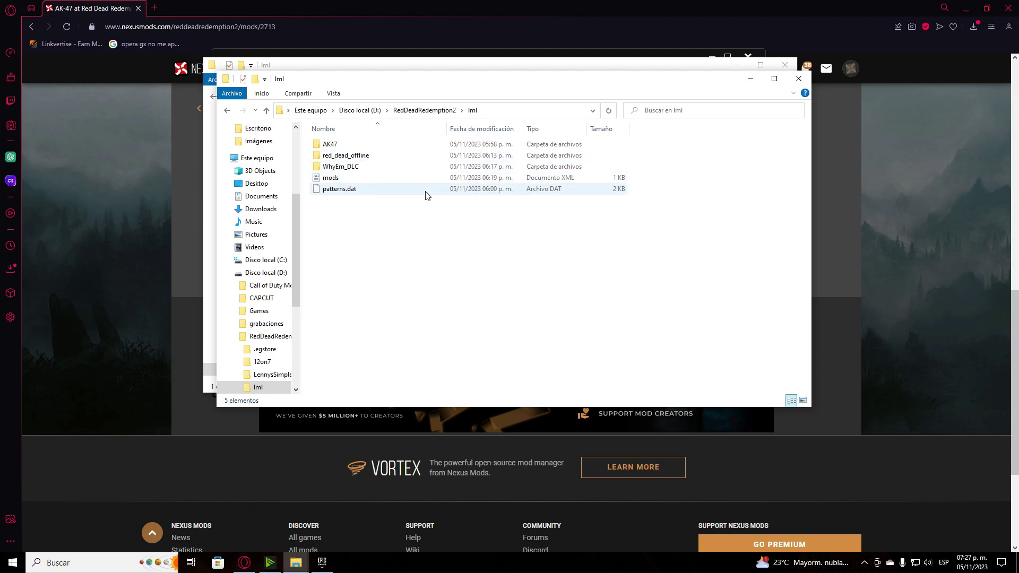
Step: Open the weapons folder inside red_dead_offline and look for its weapons YMT file
left_click(381, 157)
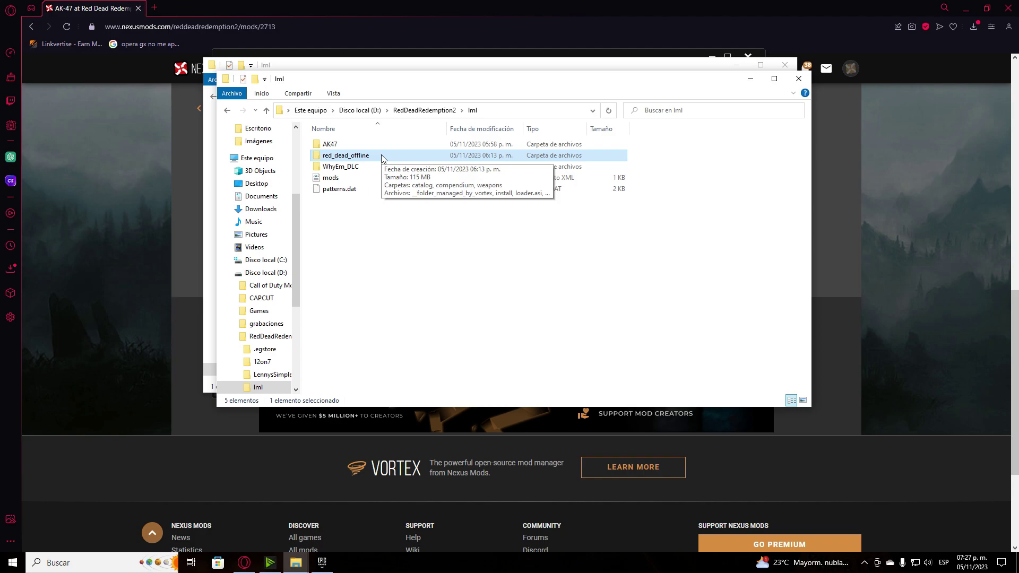
double_click(382, 158)
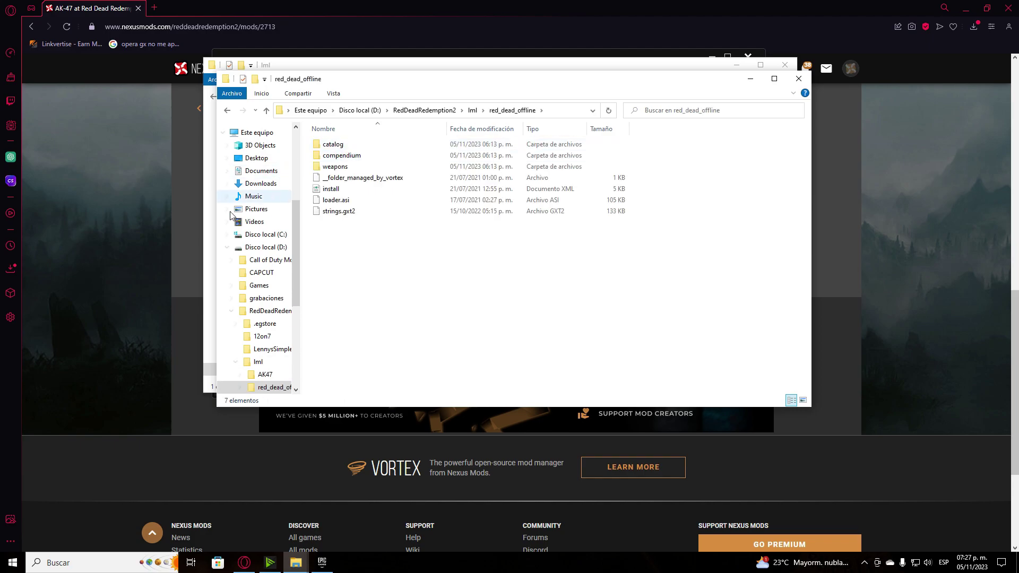
double_click(354, 169)
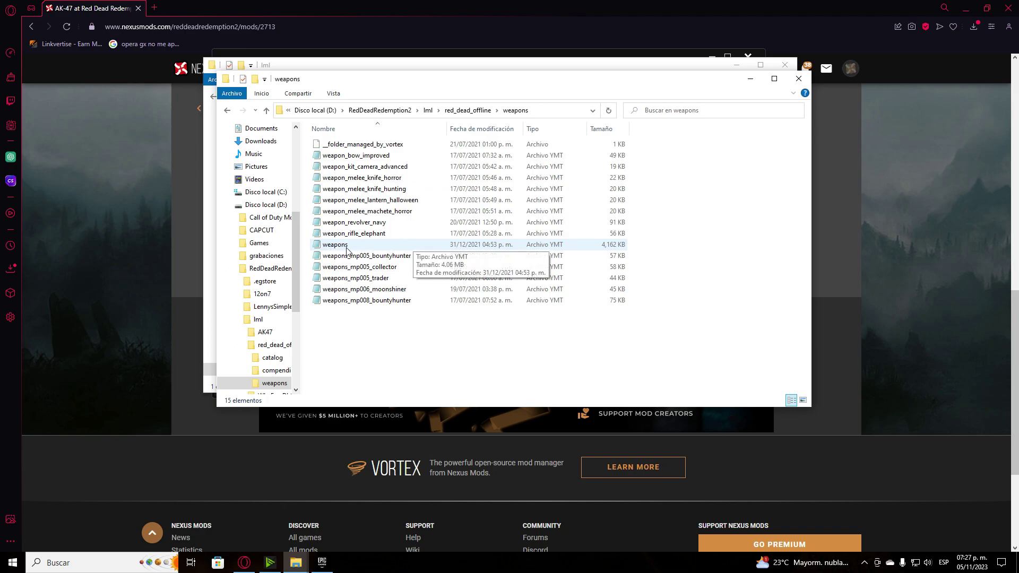
mouse_move(349, 250)
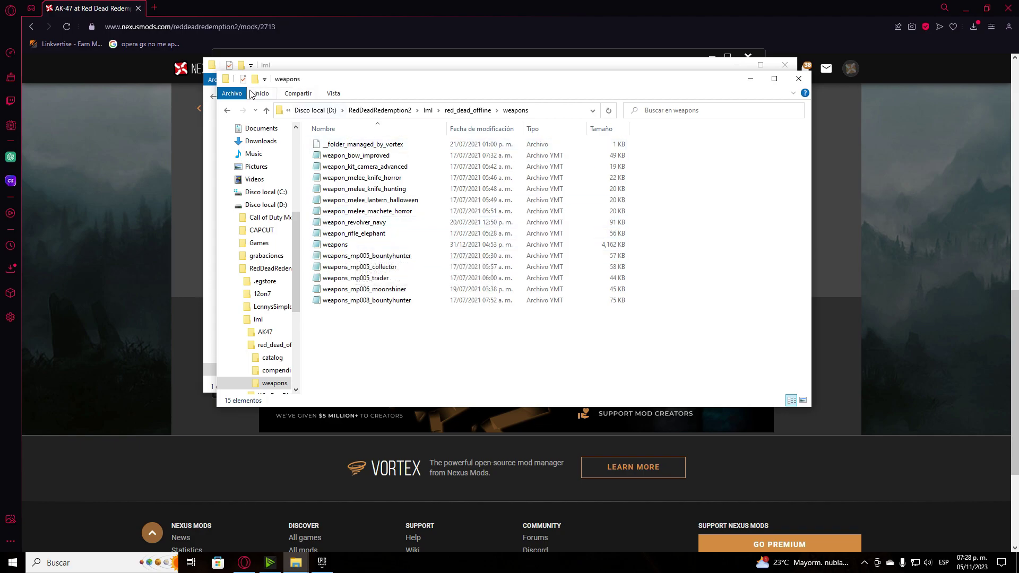
Step: Go back up to the game's lml folder, open AK47 and cut its weapons YMT file
left_click(267, 111)
left_click(267, 111)
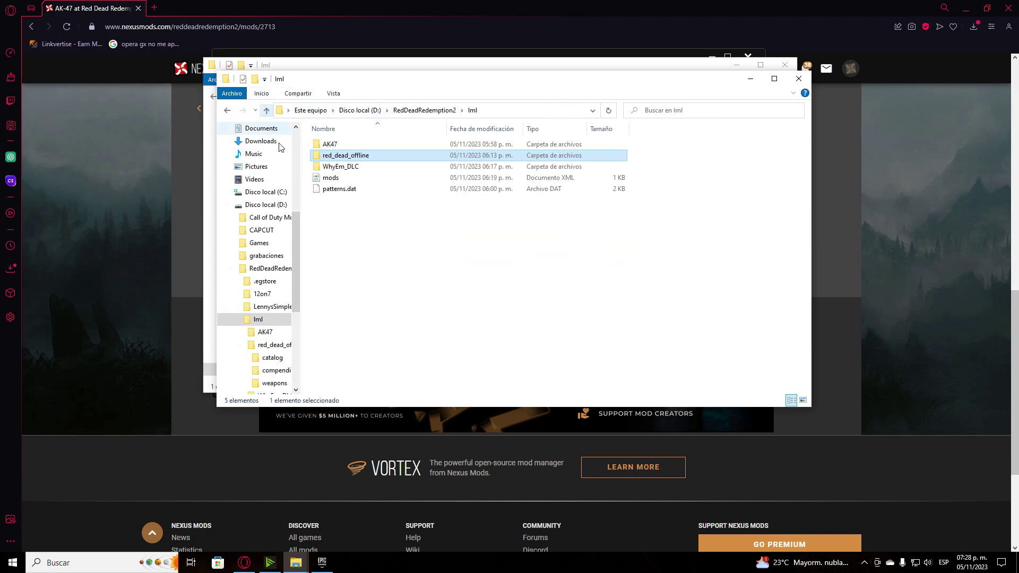
double_click(340, 145)
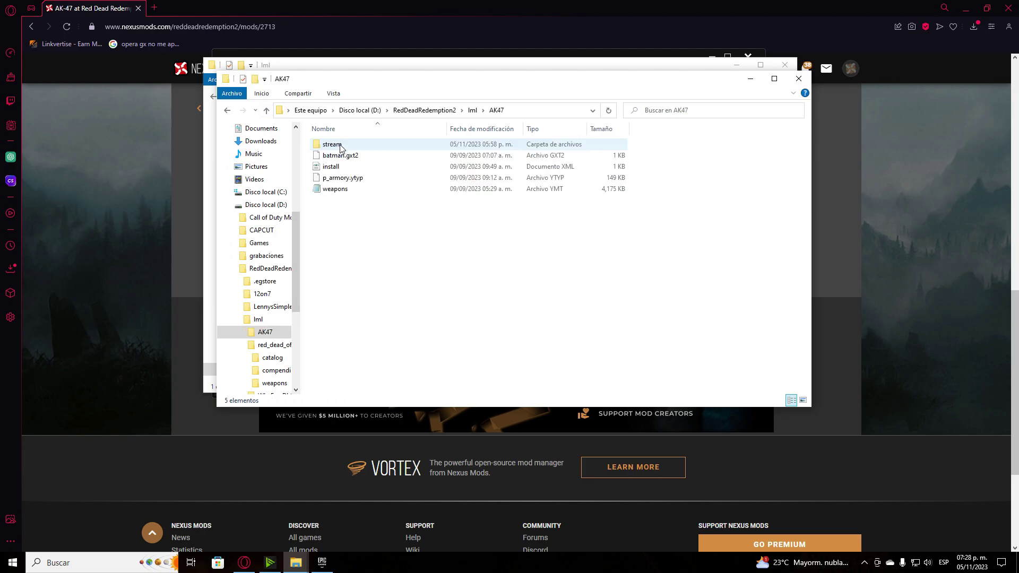
right_click(352, 195)
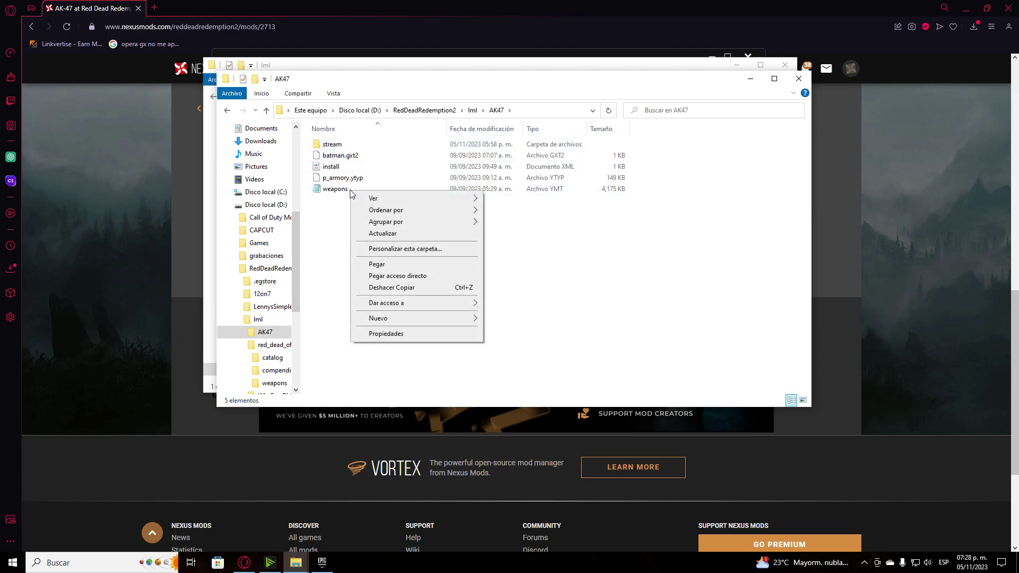
left_click(334, 190)
right_click(334, 191)
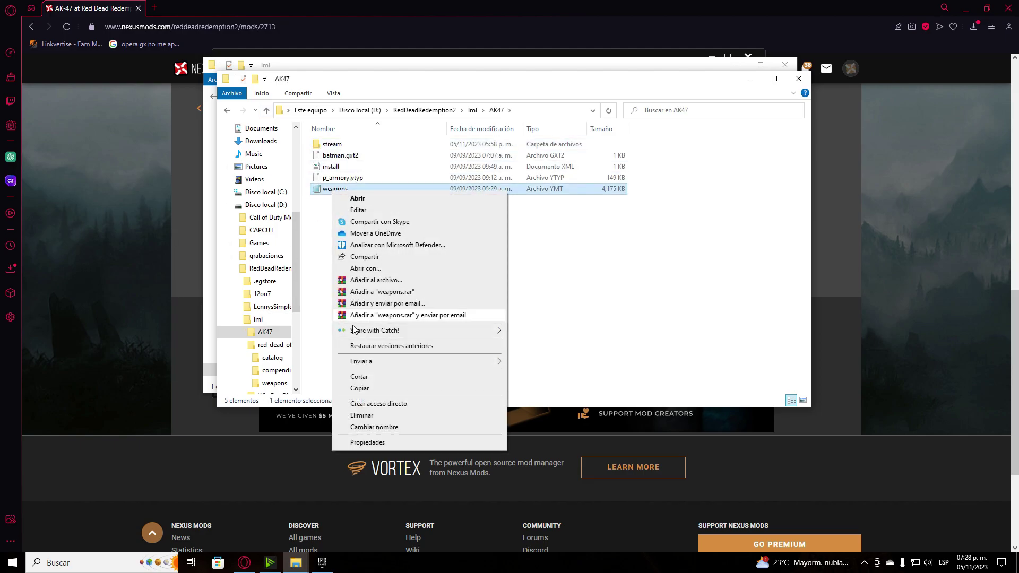
left_click(358, 376)
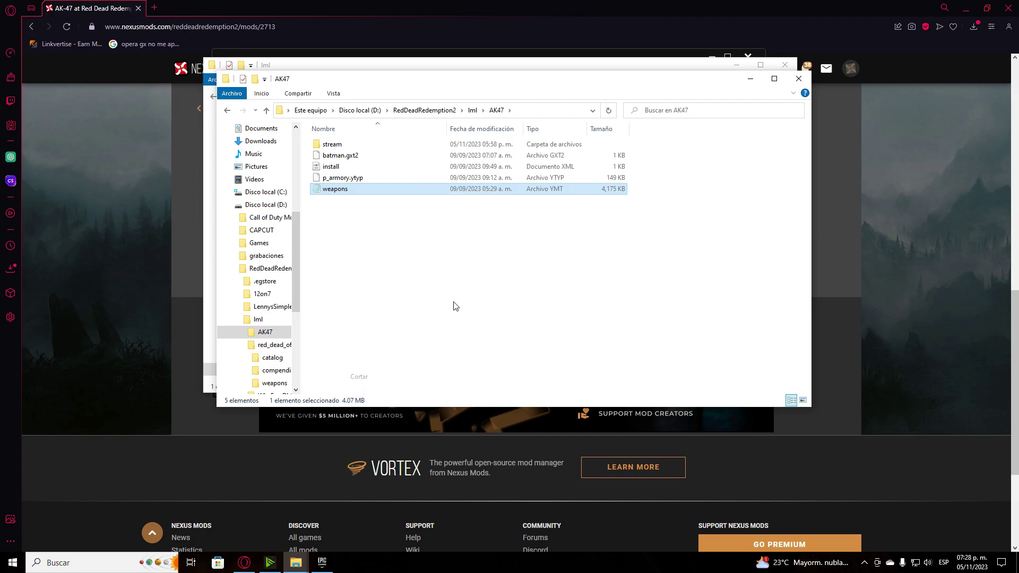
Step: Paste the weapons file into the weapons folder of red_dead_offline, replacing the existing weapons.ymt
left_click(267, 112)
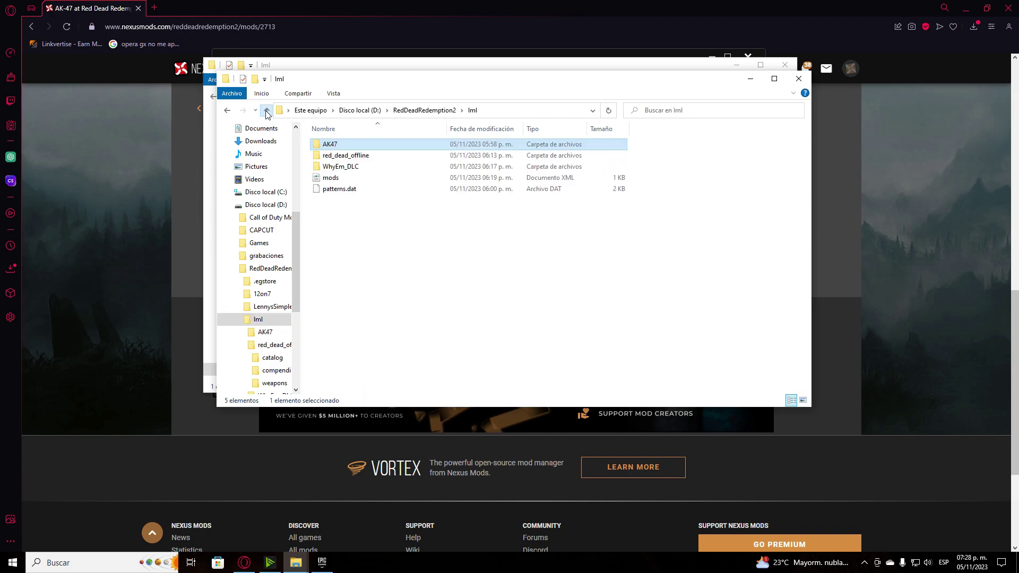
double_click(352, 159)
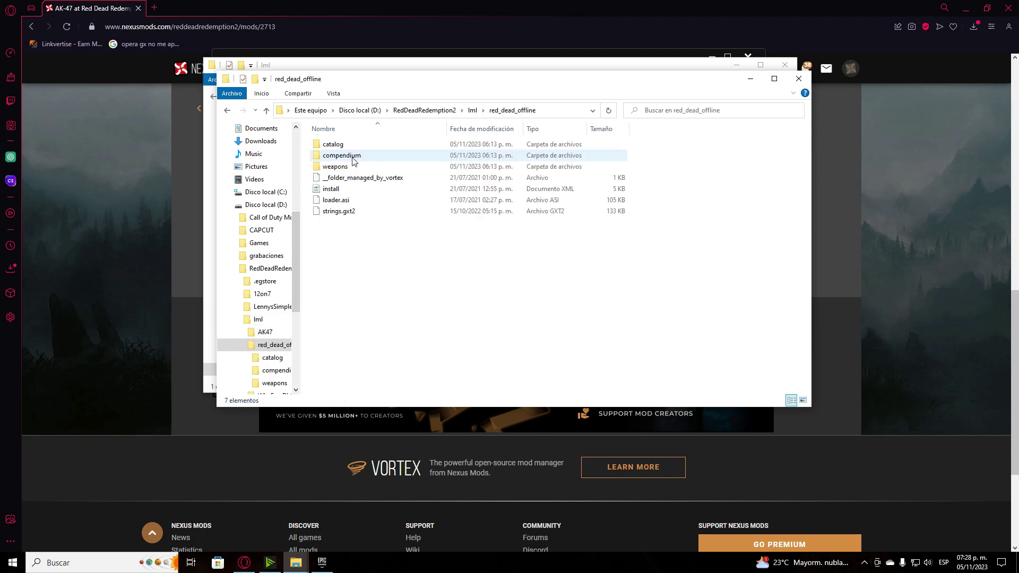
double_click(344, 169)
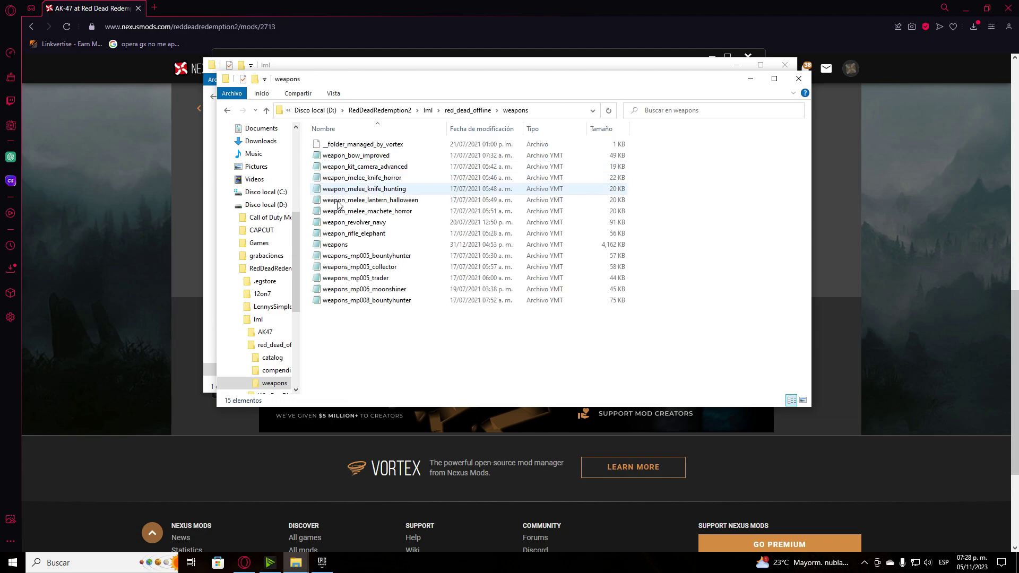
right_click(353, 359)
left_click(397, 430)
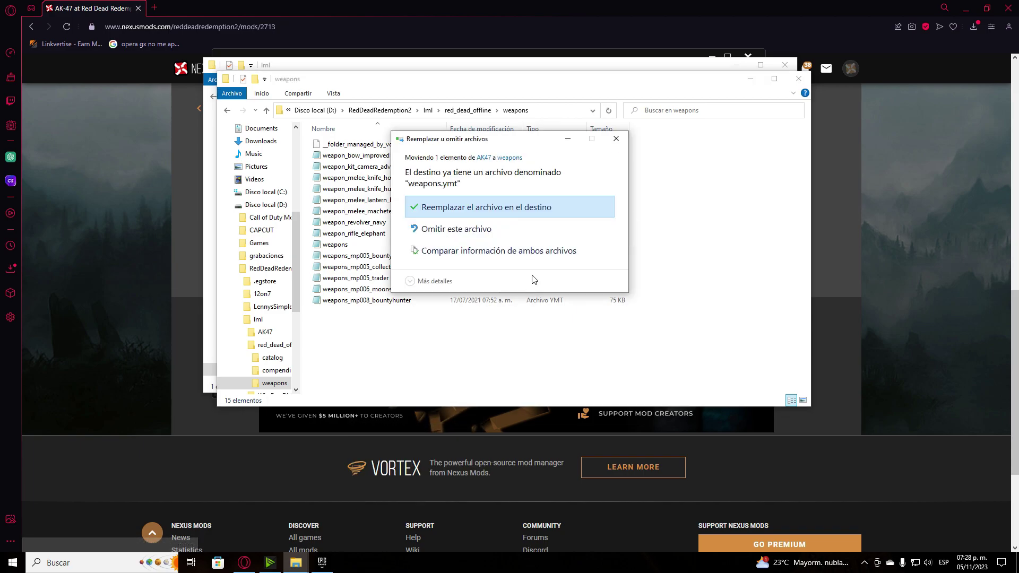
left_click(444, 213)
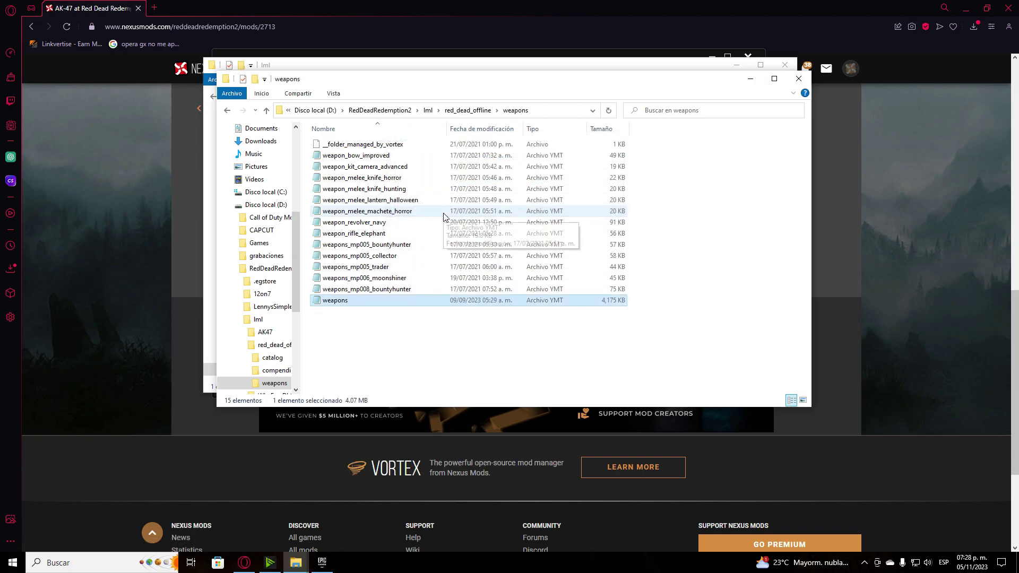
Step: Go back up to the game's lml folder and close both File Explorer windows
left_click(267, 111)
left_click(268, 111)
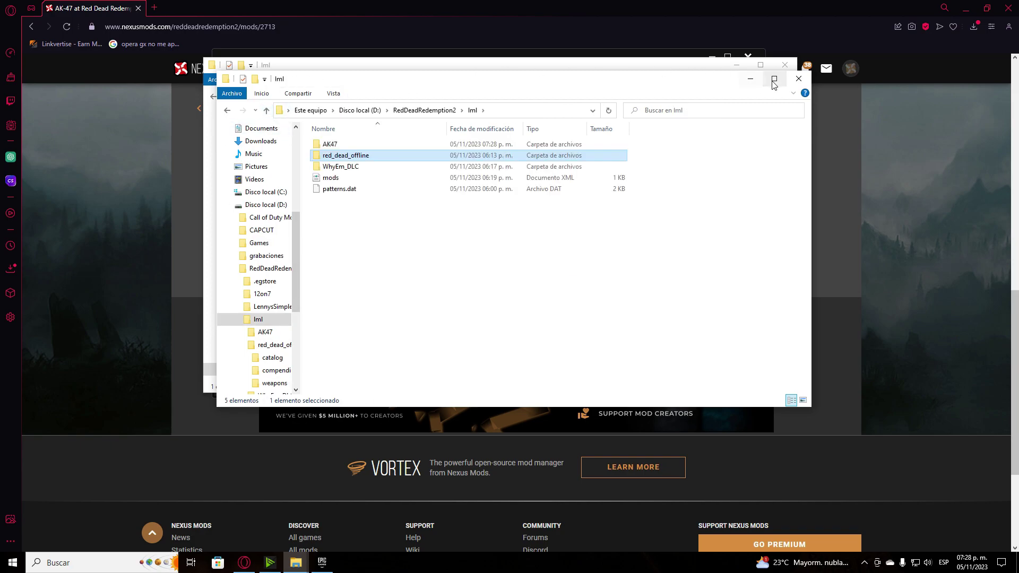
left_click(801, 79)
left_click(784, 65)
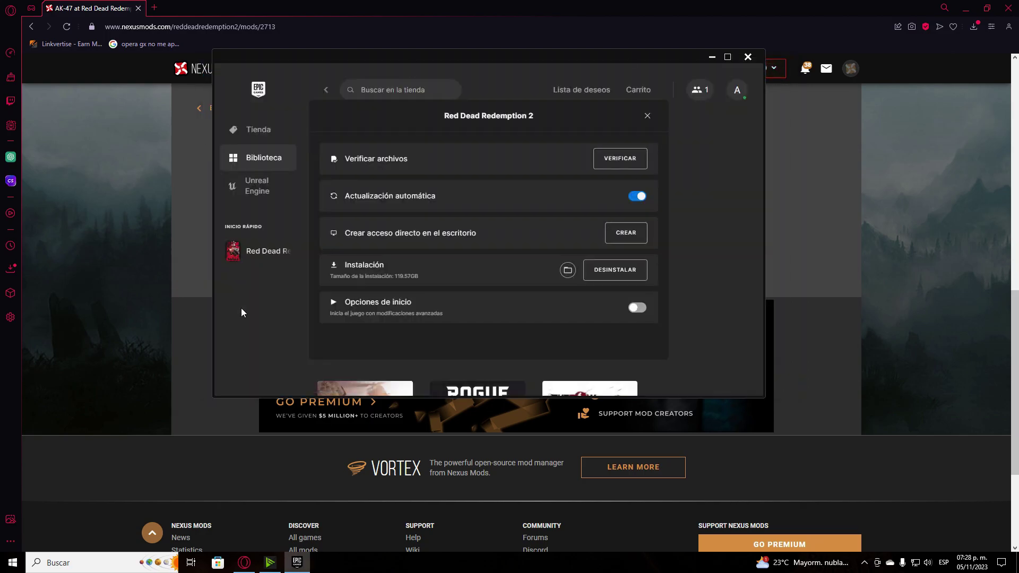
Step: Close the management options of Red Dead Redemption 2 in the Epic Games Launcher and start the game
left_click(648, 117)
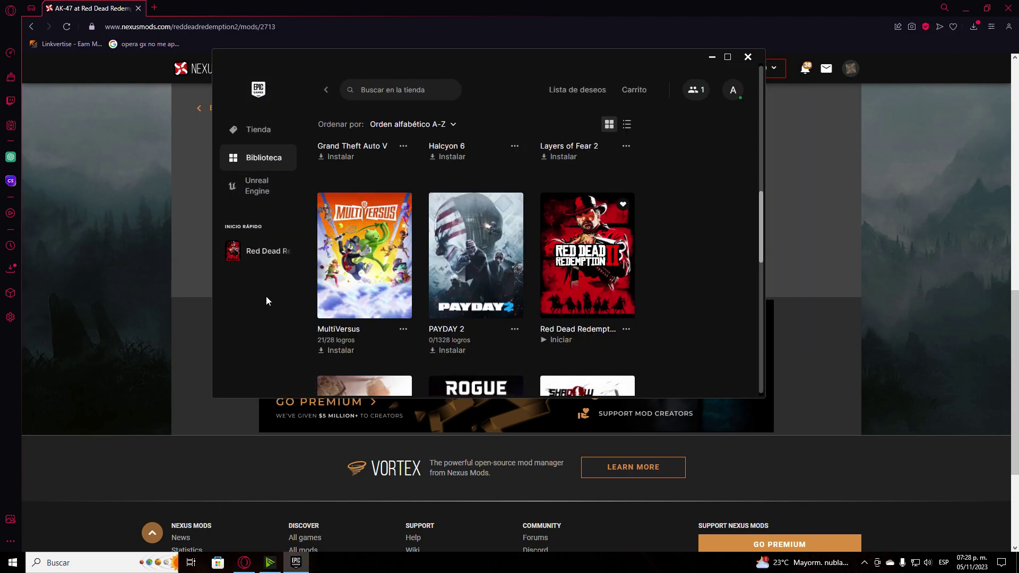
left_click(264, 258)
key("Return")
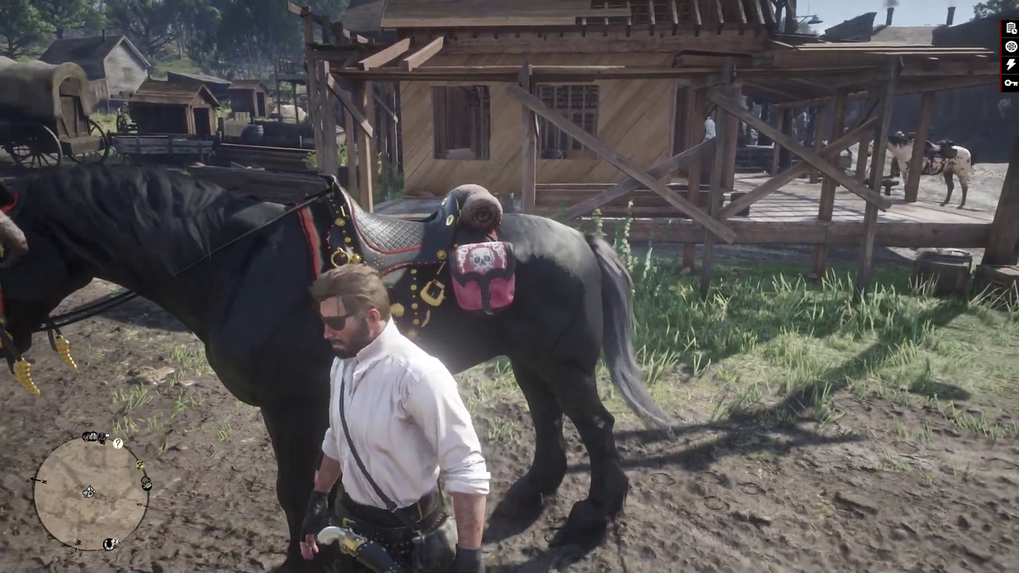
Step: Choose the AK-47 as the back weapon from the weapons stored on the horse and equip it
key("w")
key("Tab")
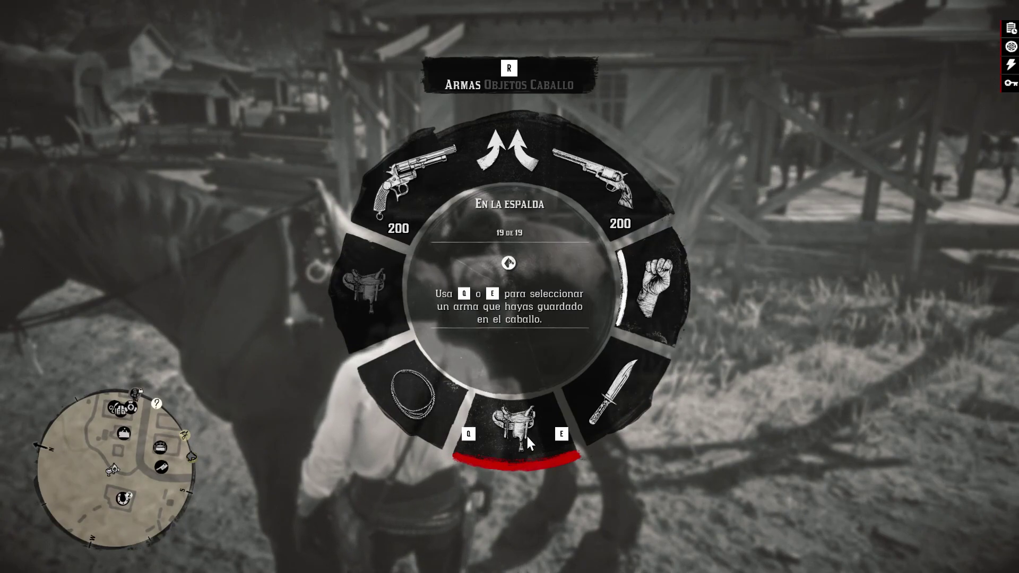
key("e")
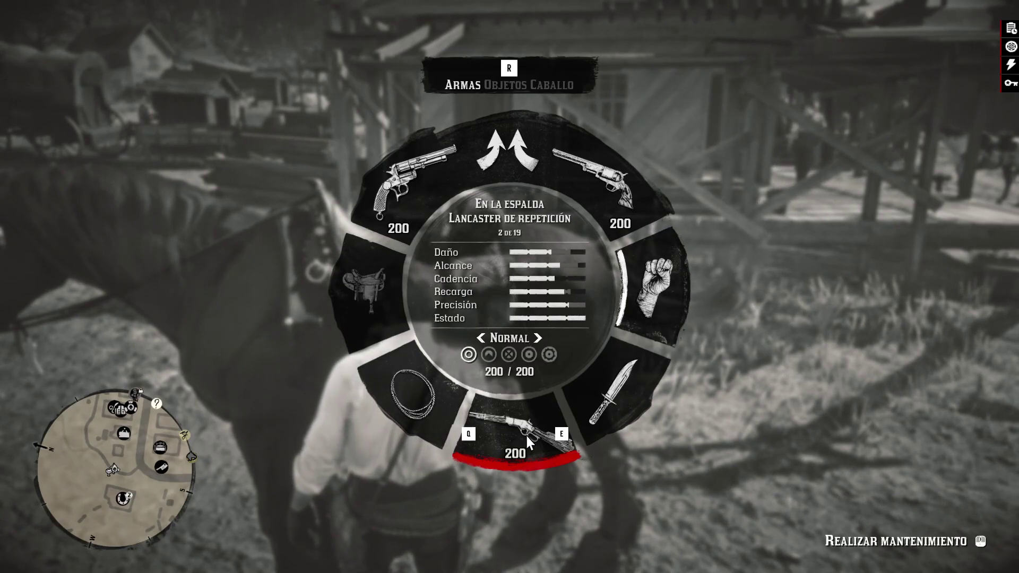
key("e")
key("e")
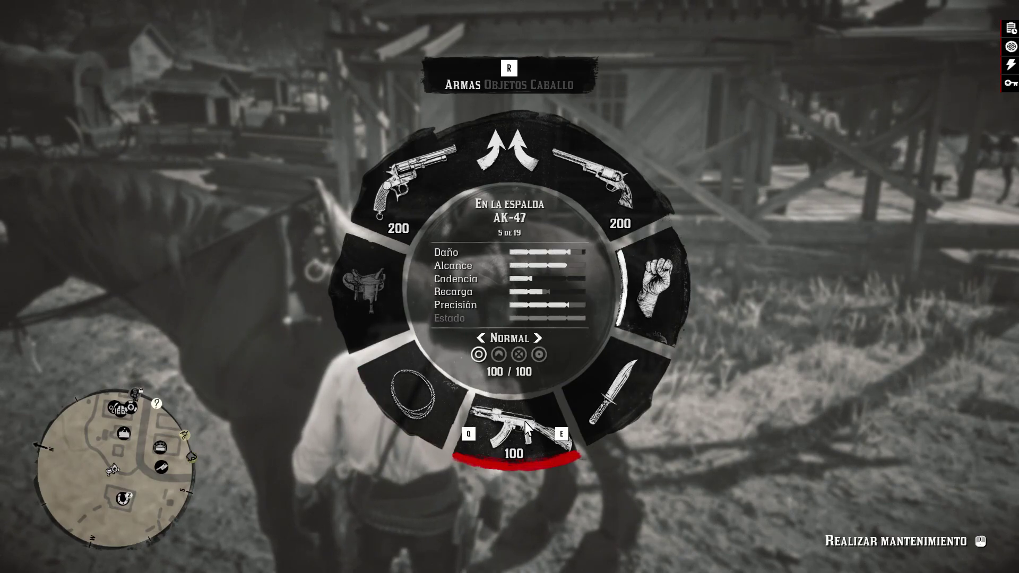
key("Tab")
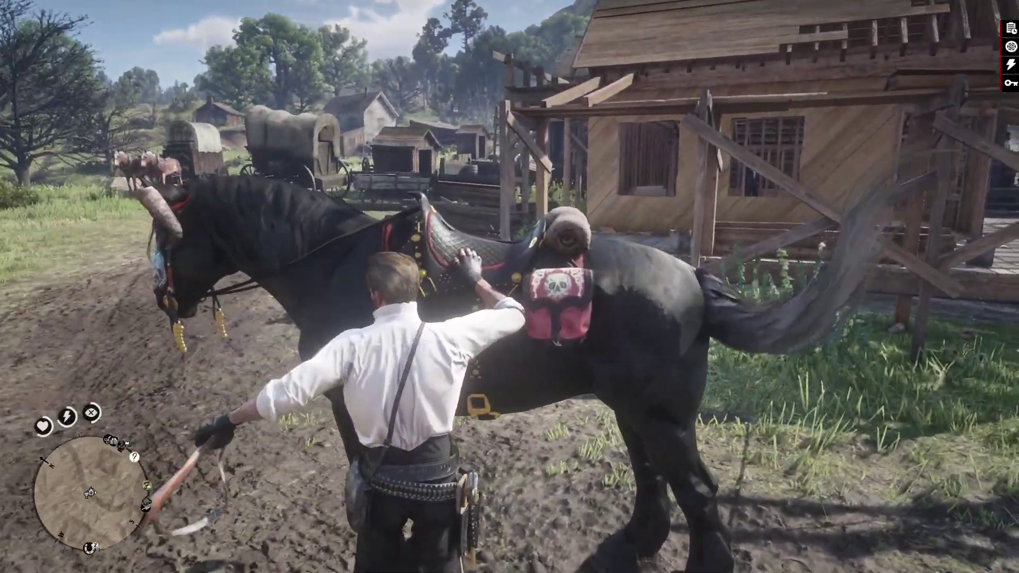
Step: Try out the AK-47 in the game by stowing it on the back and drawing it again
key("w")
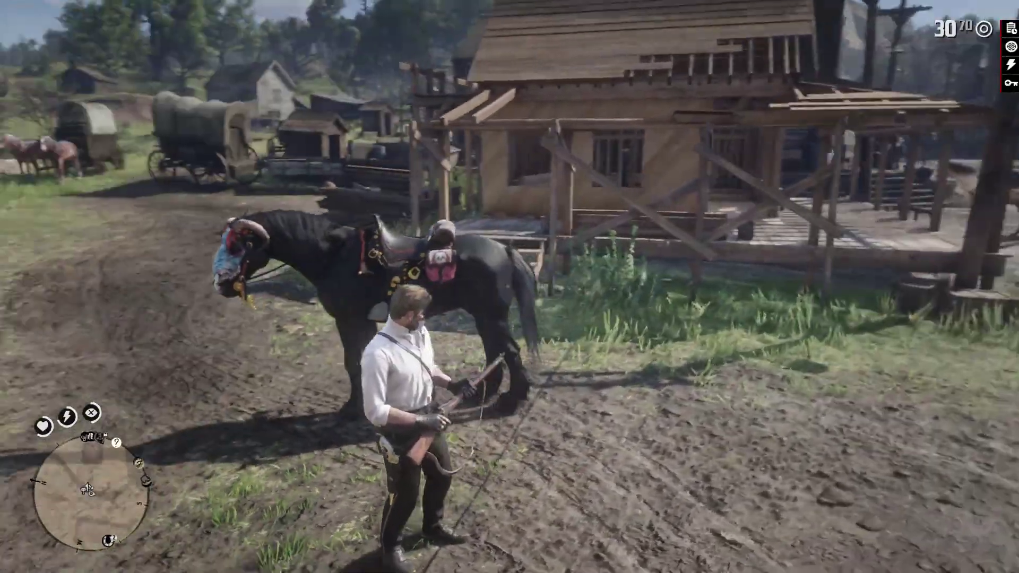
key("Tab")
key("w")
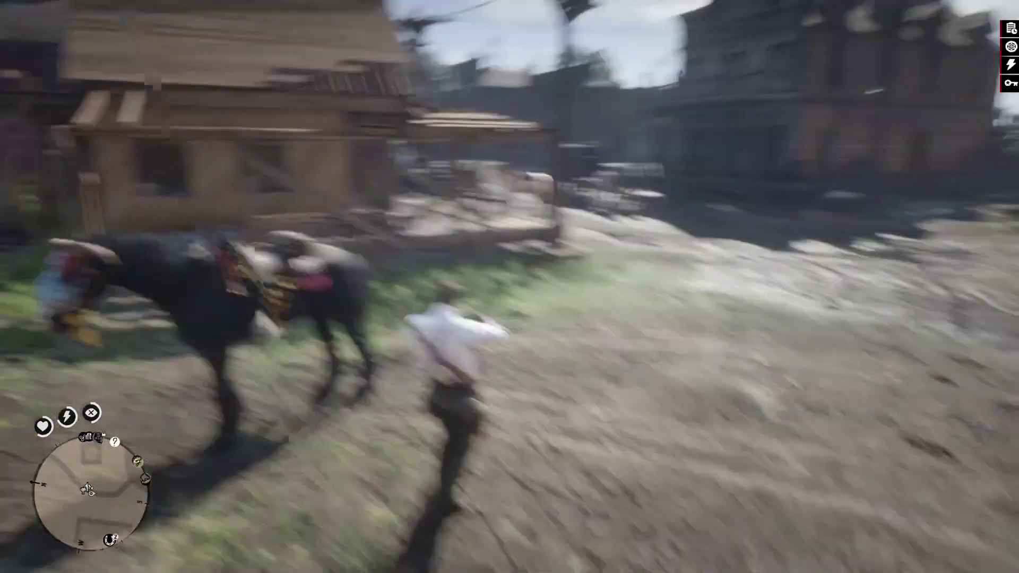
key("w")
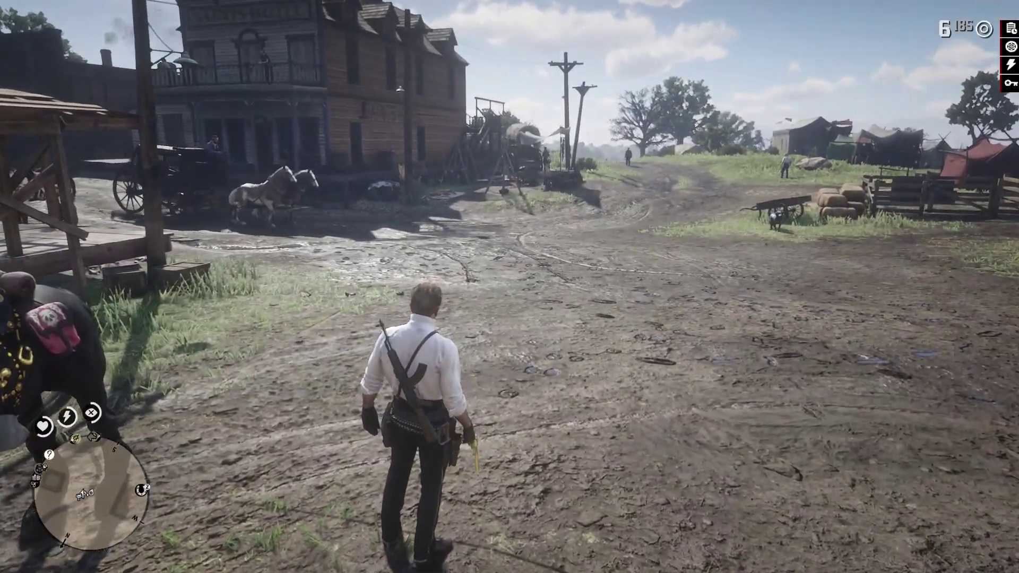
key("w")
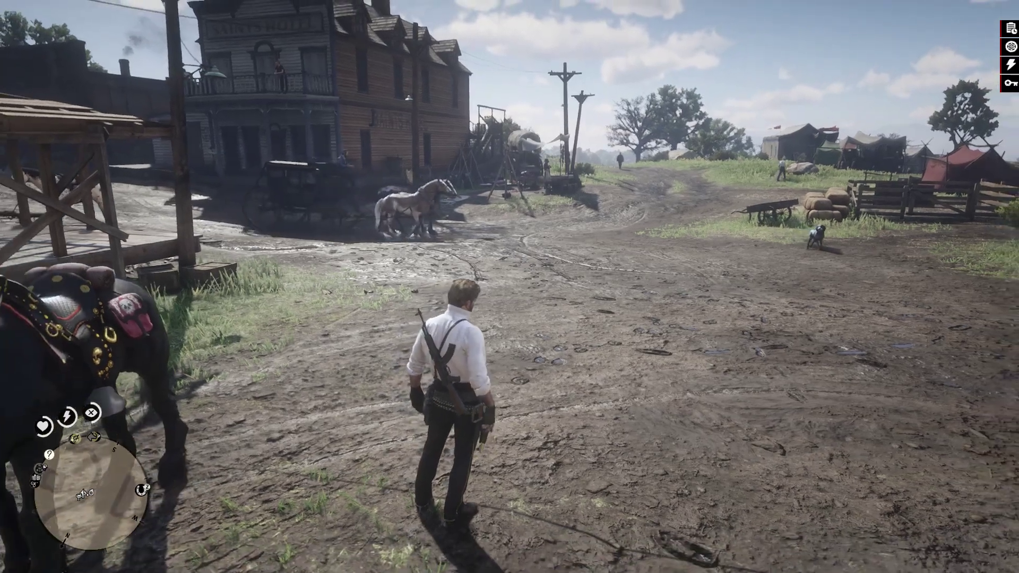
key("Tab")
key("w")
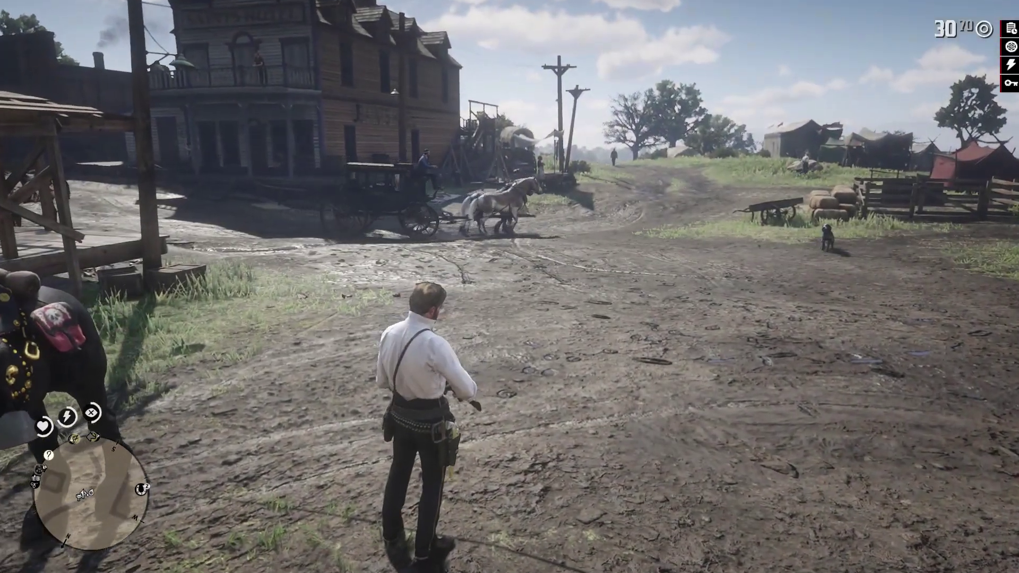